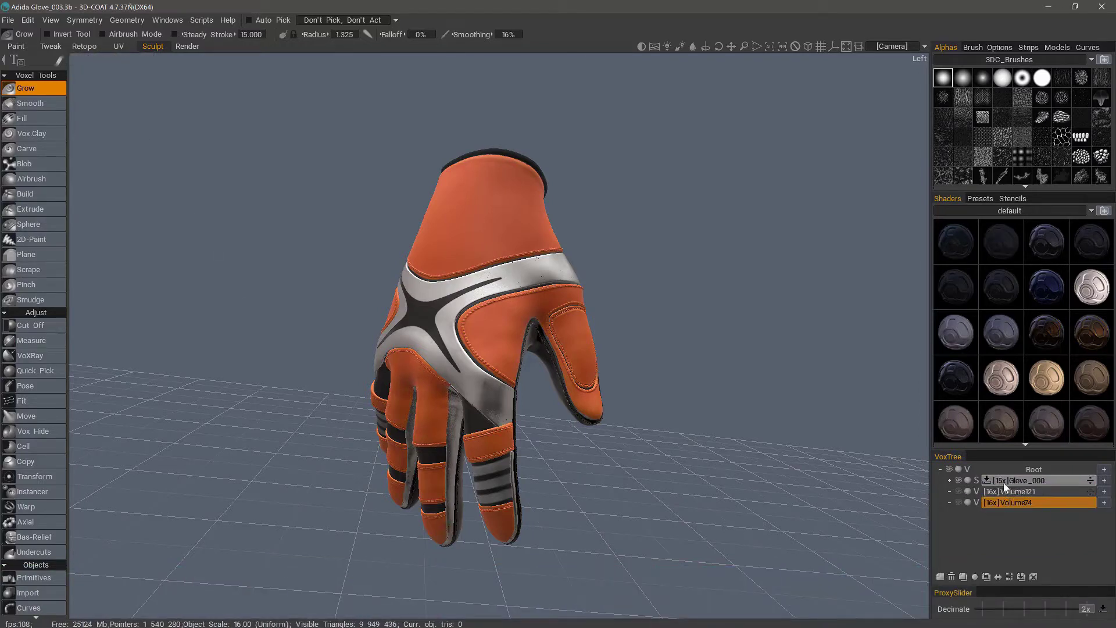
# Expand the Glove_000 layer group, enlarge the sculpt layer list to show all its parts, and hide the group.
pyautogui.click(950, 480)
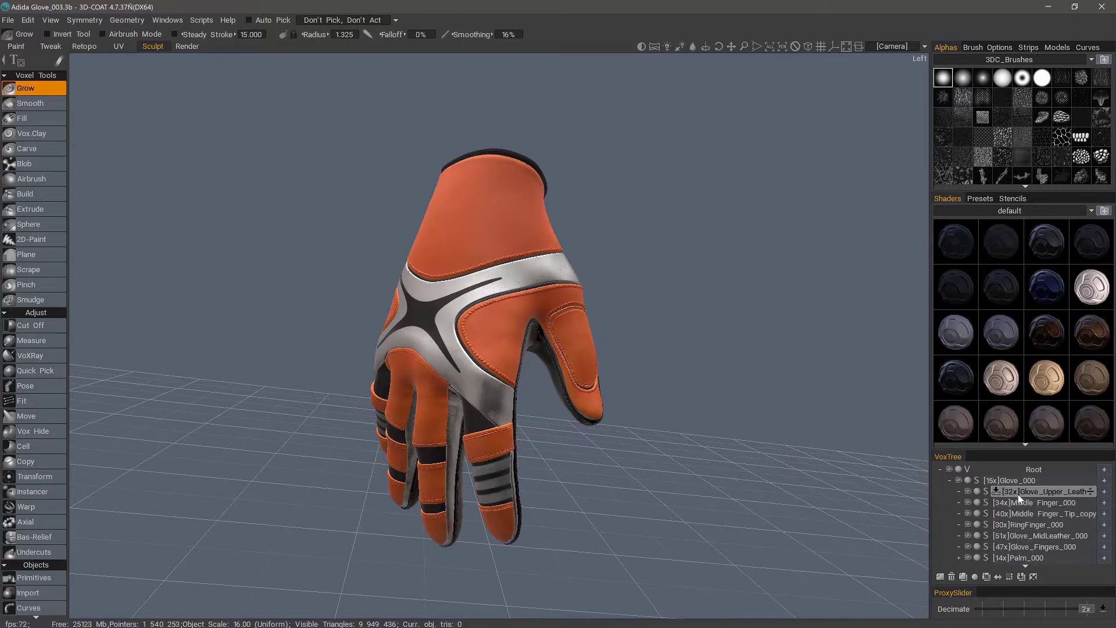
pyautogui.moveTo(993, 450); pyautogui.dragTo(990, 370)
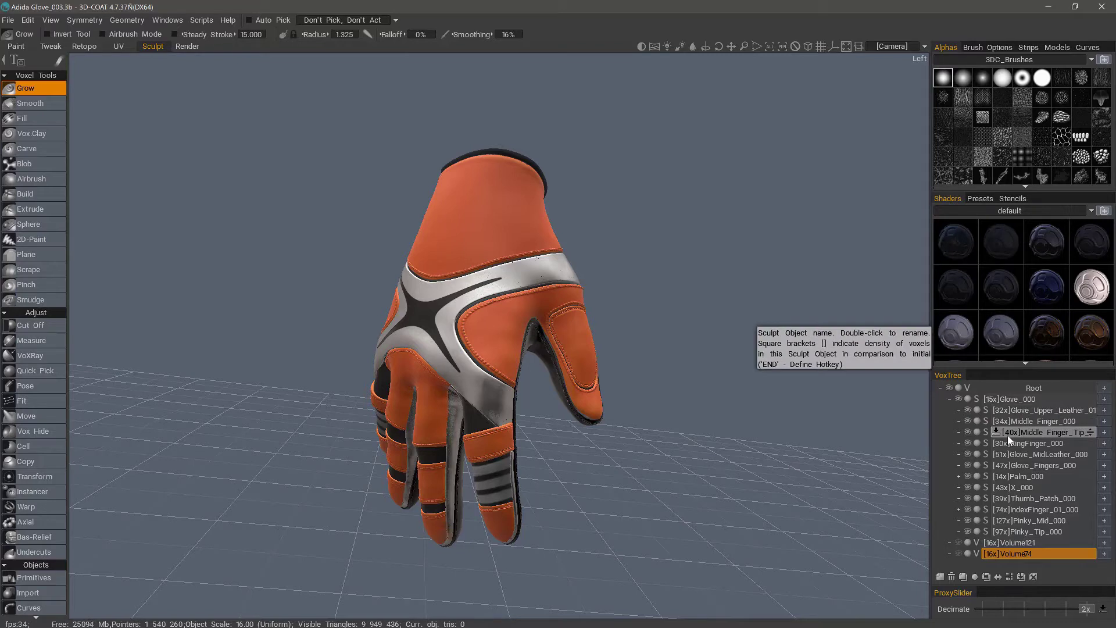
pyautogui.click(958, 399)
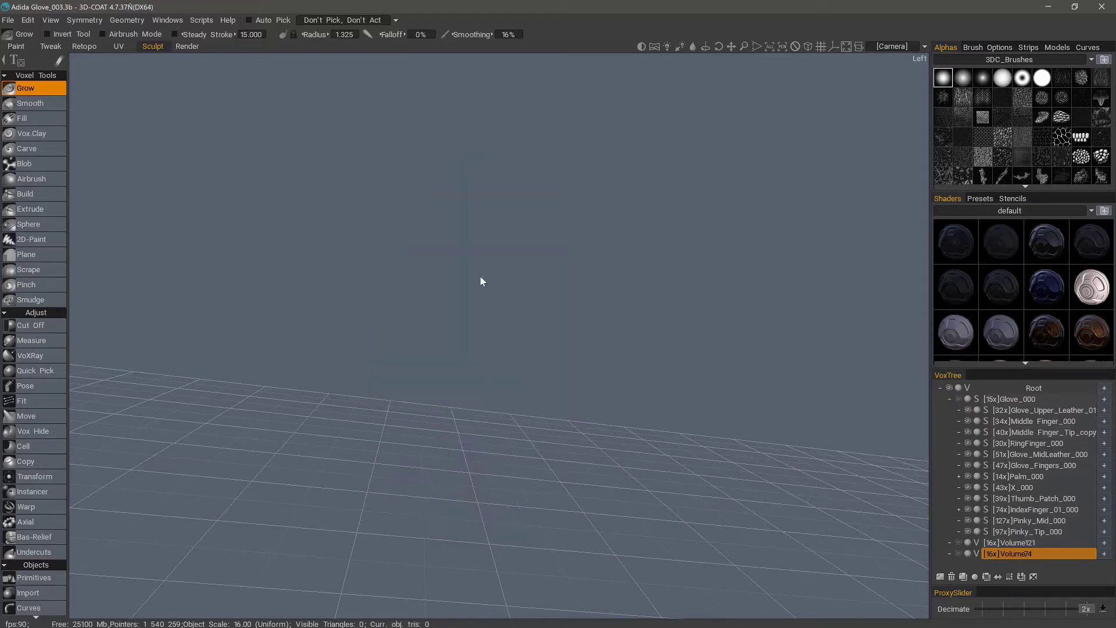
# Show Volume74 on its own to examine the merged glove and its cuff opening, and hide it again.
pyautogui.click(959, 553)
pyautogui.moveTo(680, 146)
pyautogui.mouseDown()
pyautogui.moveTo(505, 194)
pyautogui.moveTo(640, 166)
pyautogui.mouseUp()
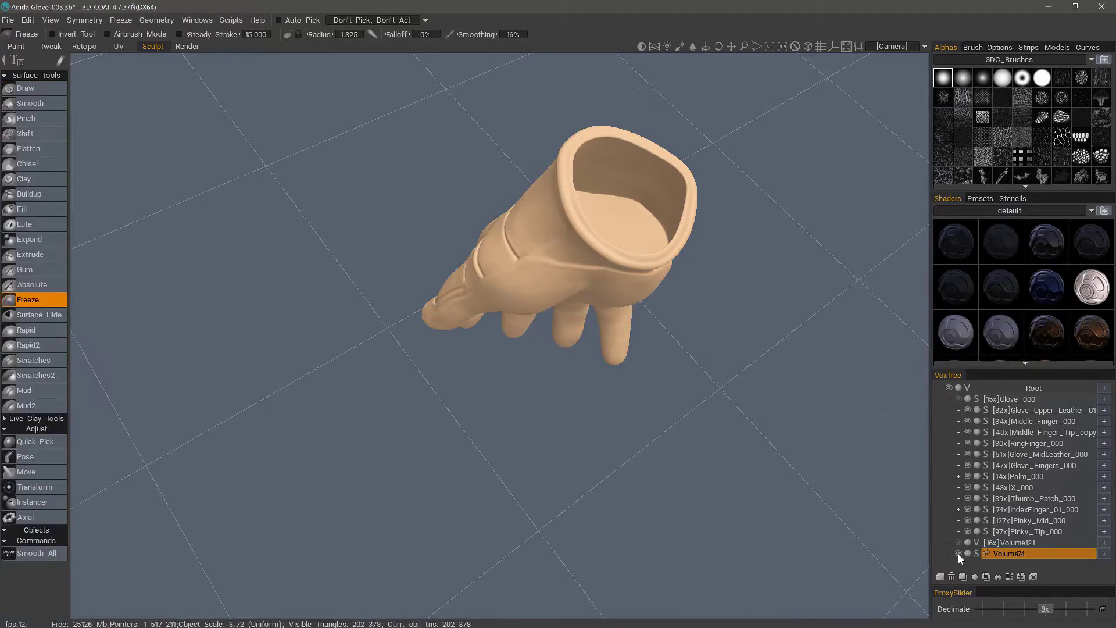
pyautogui.click(958, 553)
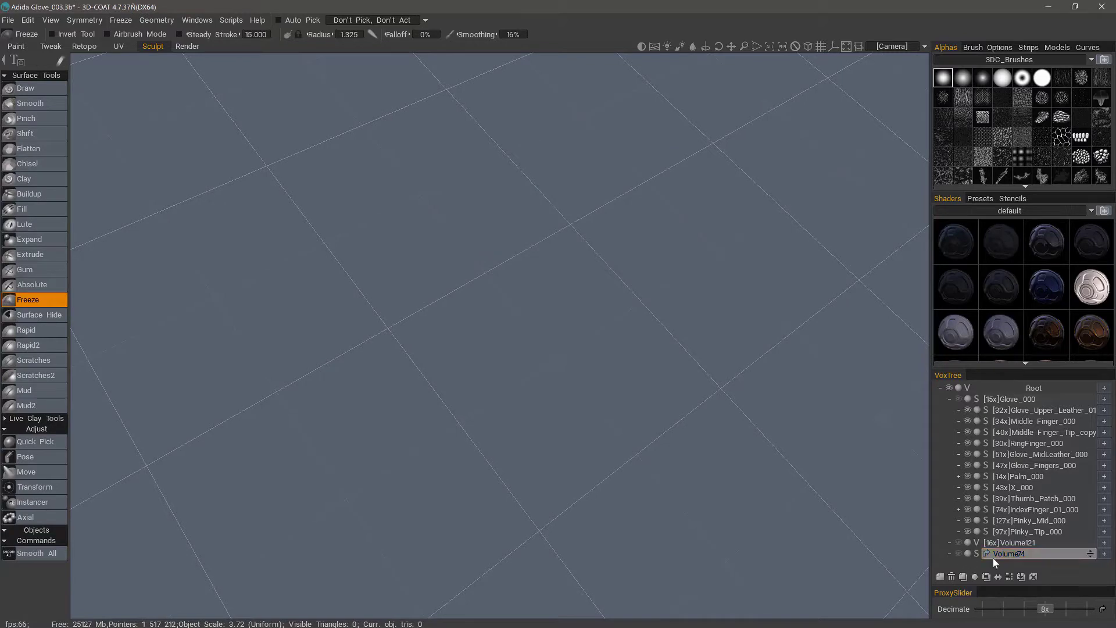
# Add a new empty sculpt layer and make the Glove_000 group visible again.
pyautogui.click(940, 577)
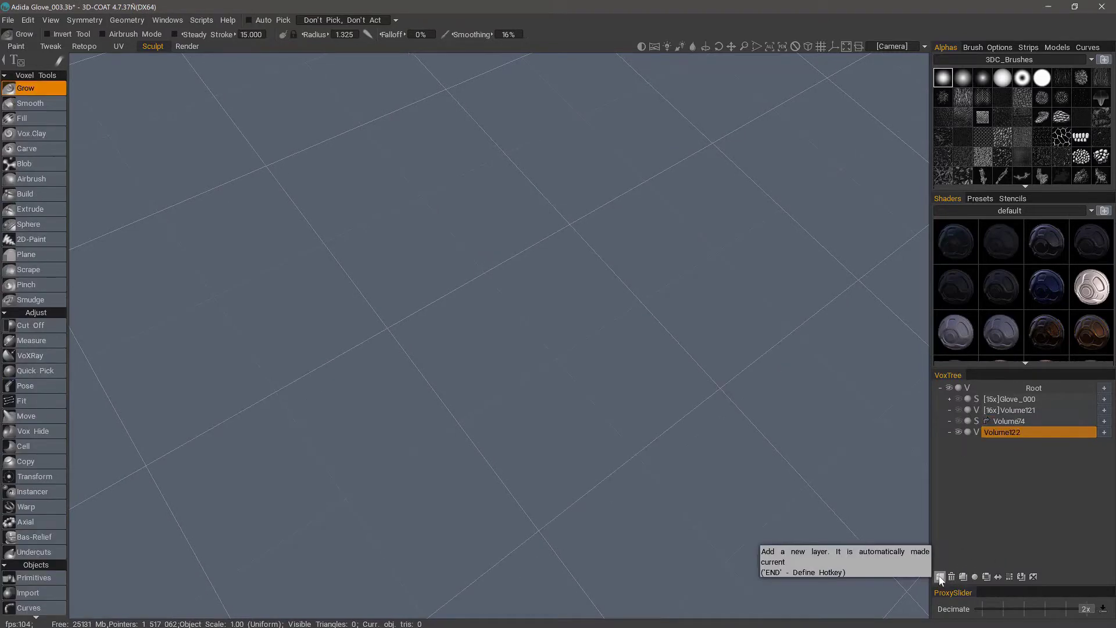
pyautogui.click(958, 399)
pyautogui.keyDown('alt'); pyautogui.moveTo(674, 273); pyautogui.dragTo(433, 355); pyautogui.keyUp('alt')
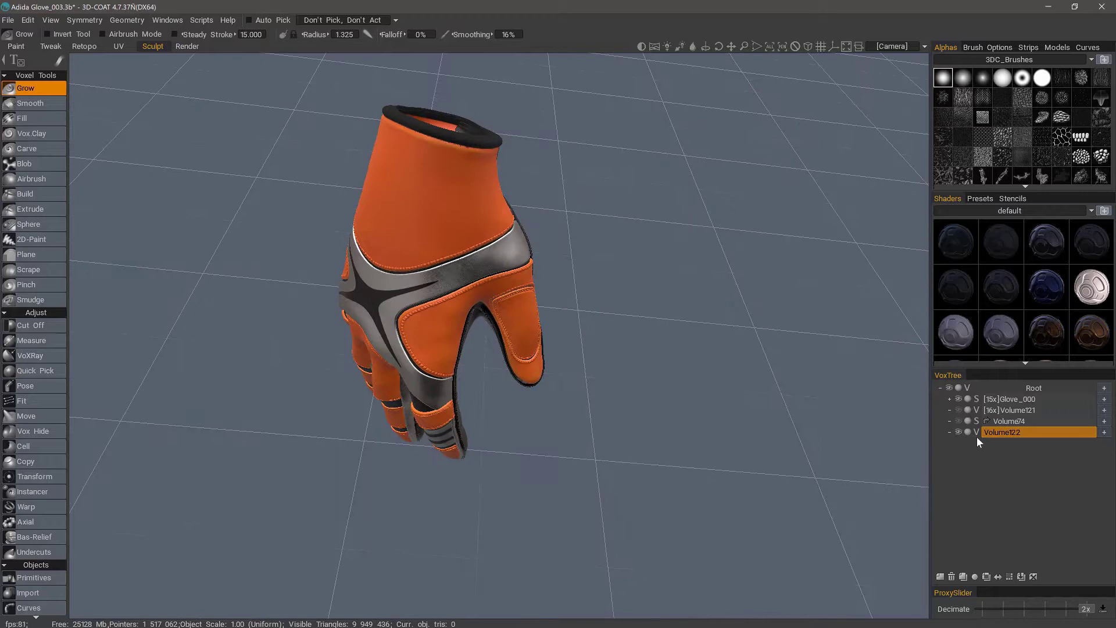
pyautogui.moveTo(986, 427)
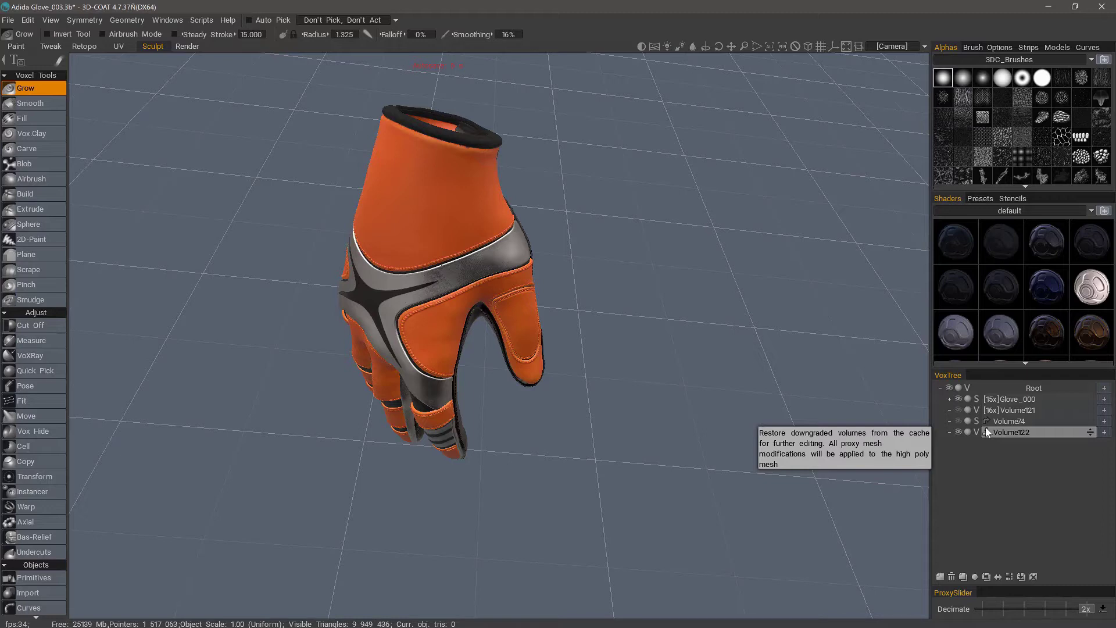
pyautogui.click(986, 432)
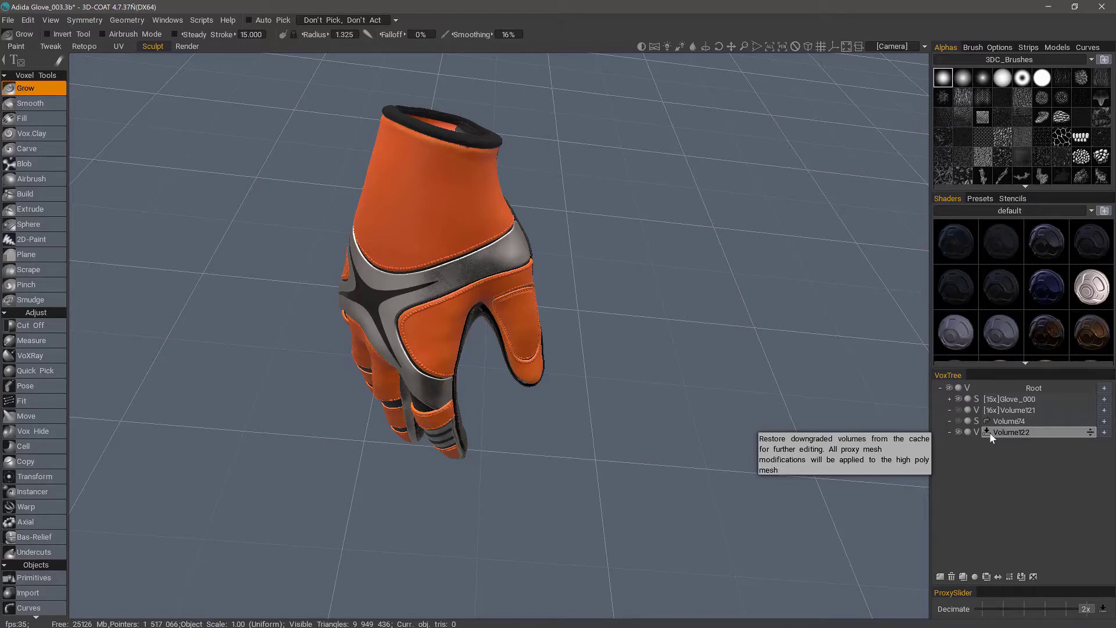
pyautogui.click(988, 432)
pyautogui.scroll(-3, 352, 287)
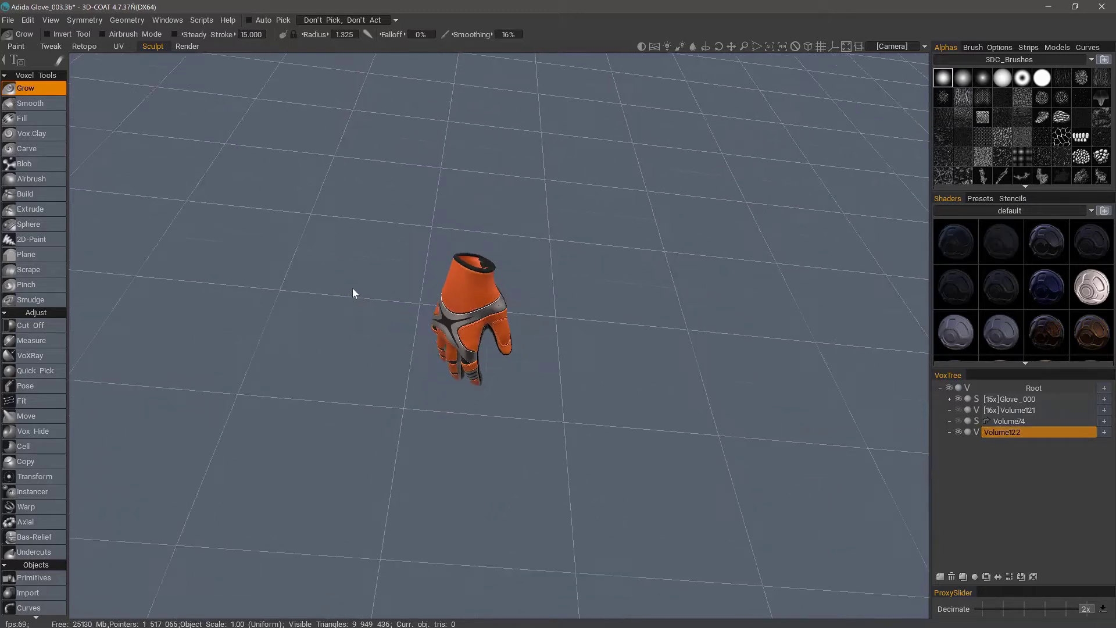
pyautogui.scroll(-5, 352, 288)
pyautogui.moveTo(357, 276); pyautogui.dragTo(397, 245)
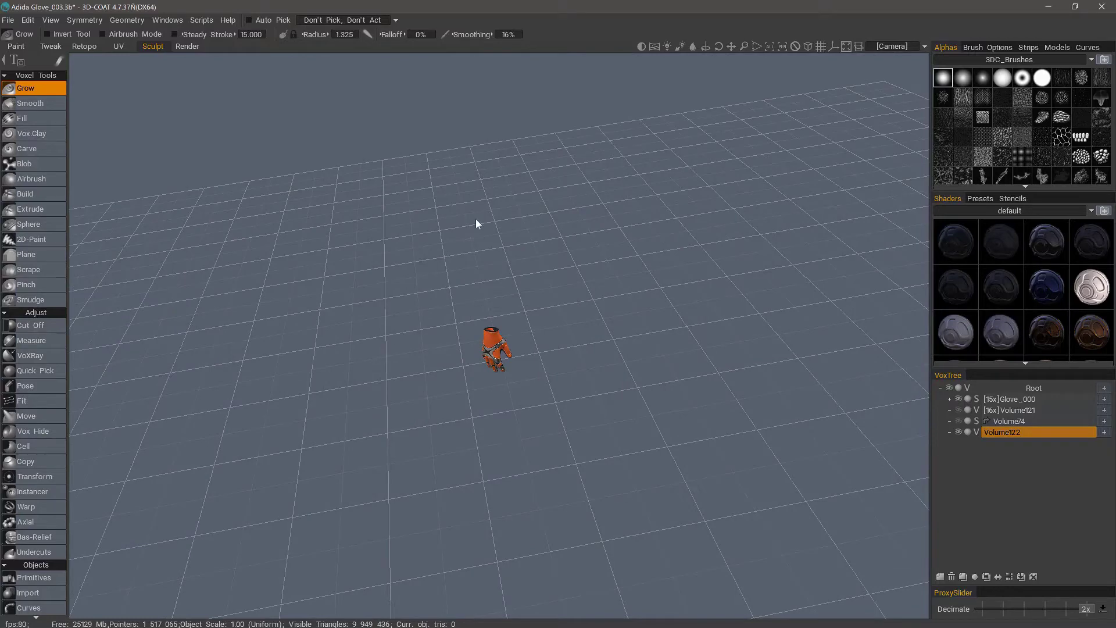
pyautogui.scroll(5, 465, 315)
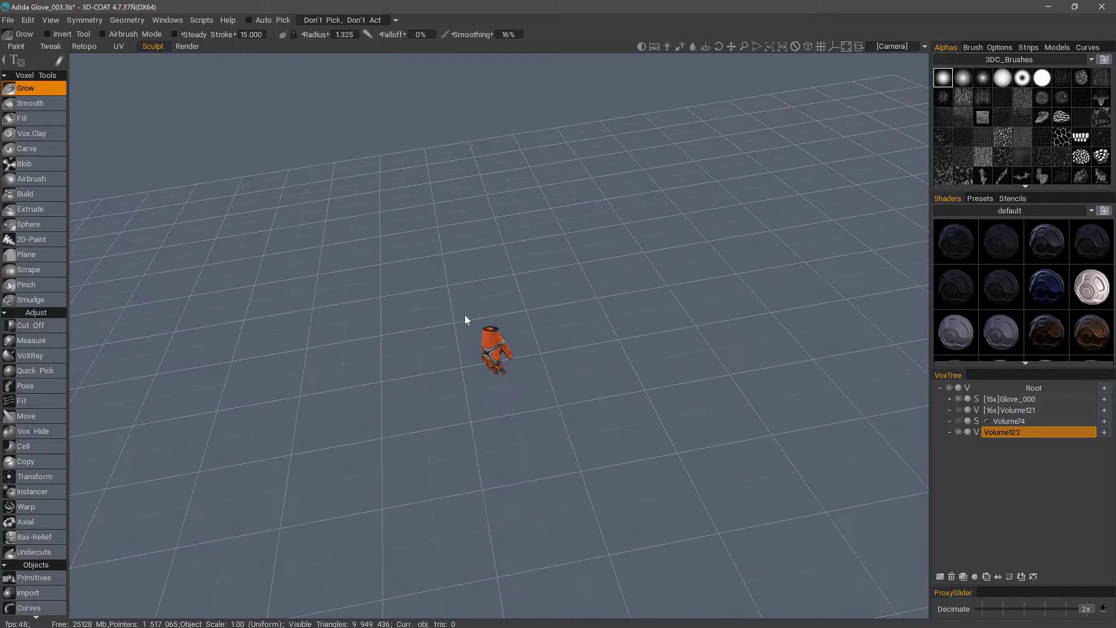
pyautogui.moveTo(516, 475); pyautogui.dragTo(547, 378)
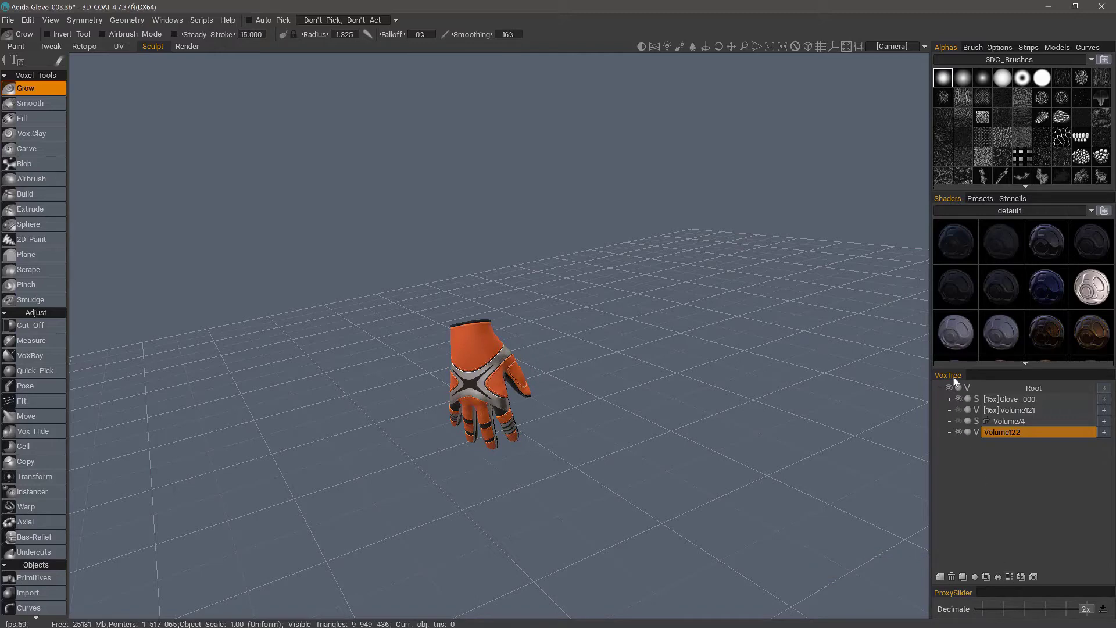
pyautogui.click(1011, 576)
pyautogui.keyDown('alt'); pyautogui.moveTo(485, 401); pyautogui.dragTo(383, 393); pyautogui.keyUp('alt')
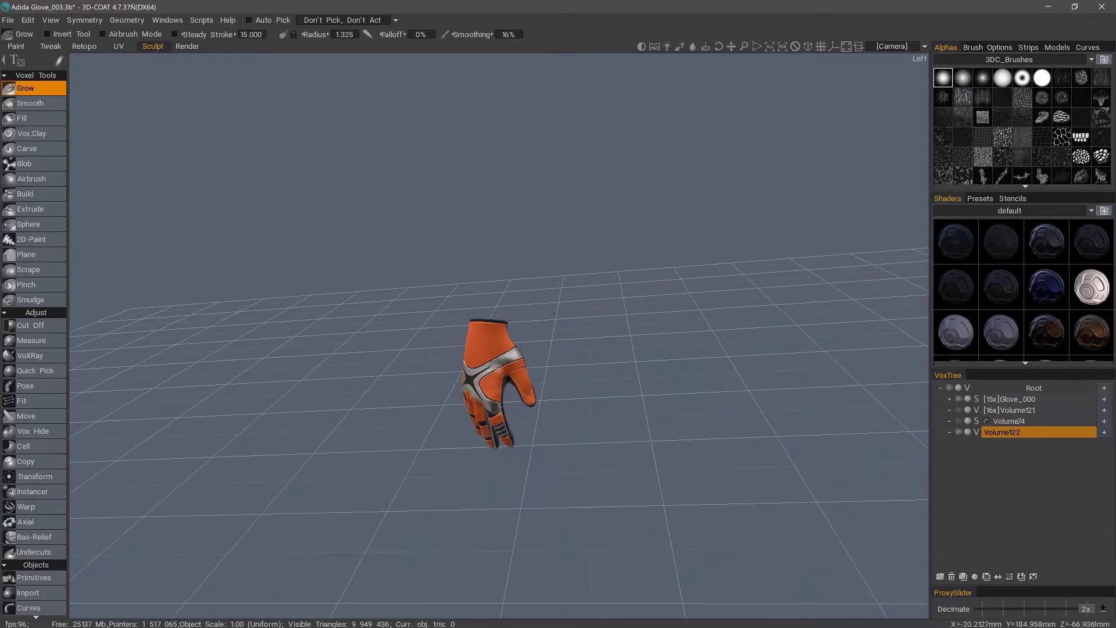
# Try merging the visible glove parts into Volume122 at its default density, hiding Glove_000 to view the merged mesh.
pyautogui.rightClick(1013, 432)
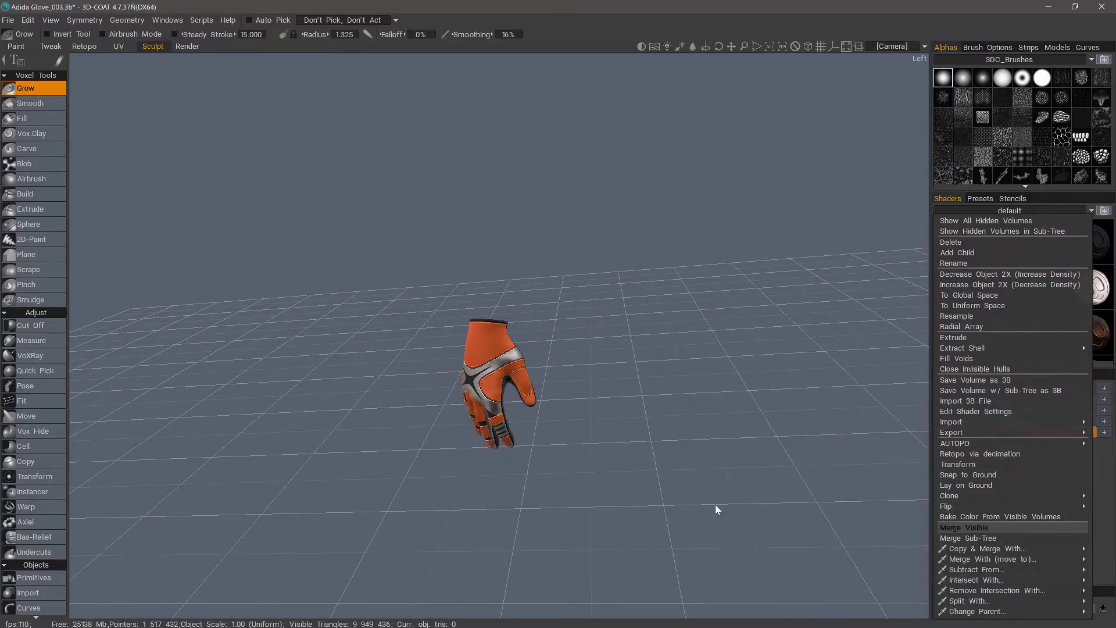
pyautogui.moveTo(714, 418); pyautogui.dragTo(932, 400)
pyautogui.click(959, 399)
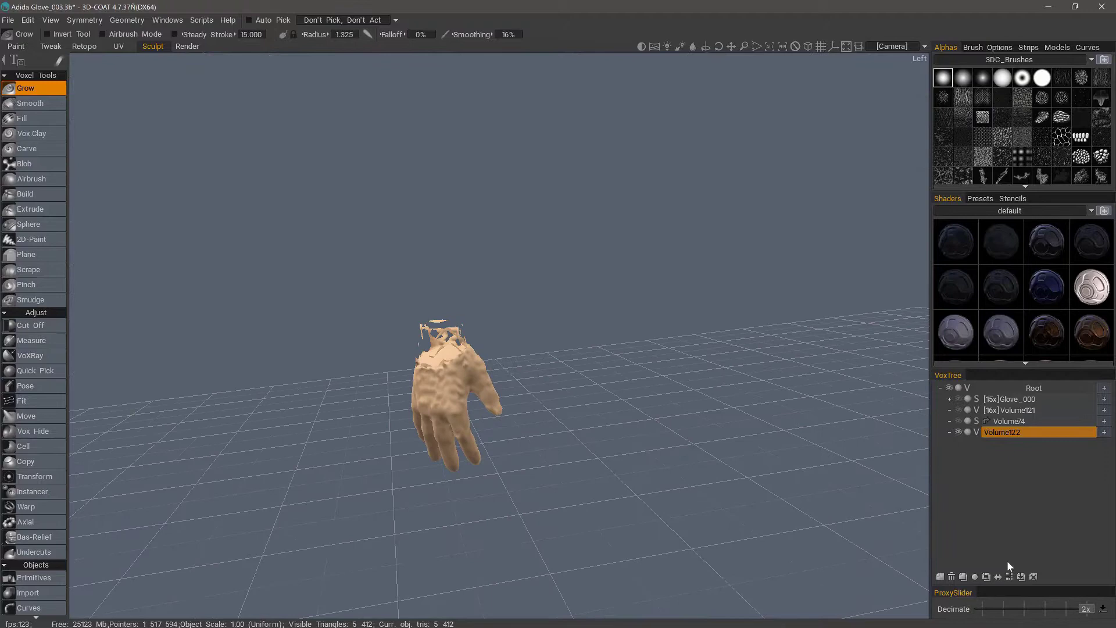
# Clear the coarse merged mesh from the target layer and increase the layer's density to 16x.
pyautogui.click(999, 432)
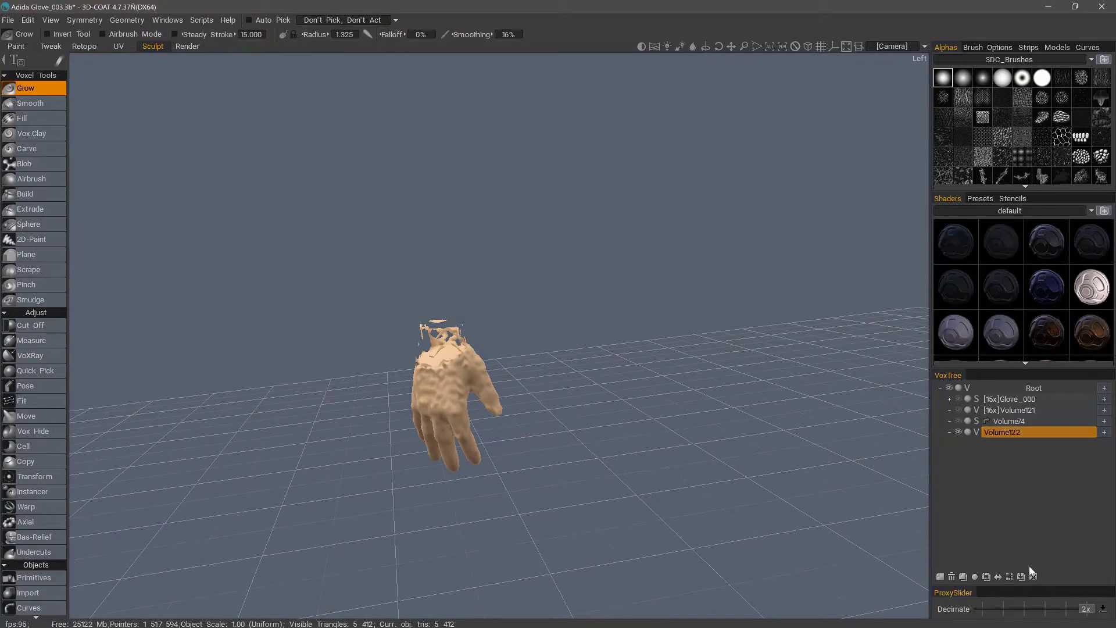
pyautogui.click(1034, 577)
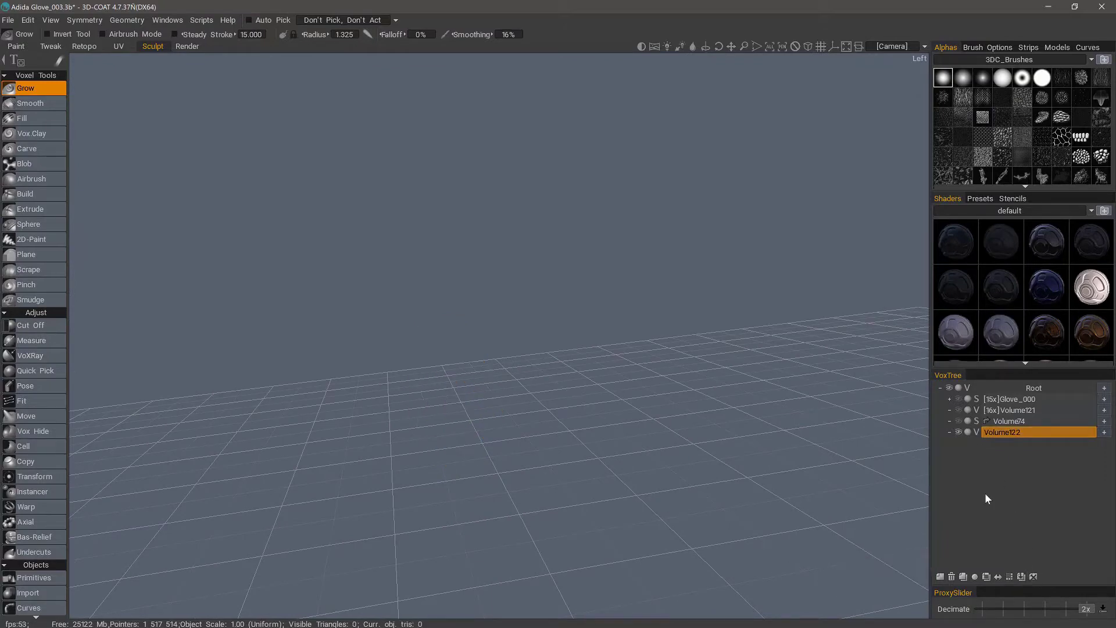
pyautogui.click(1009, 578)
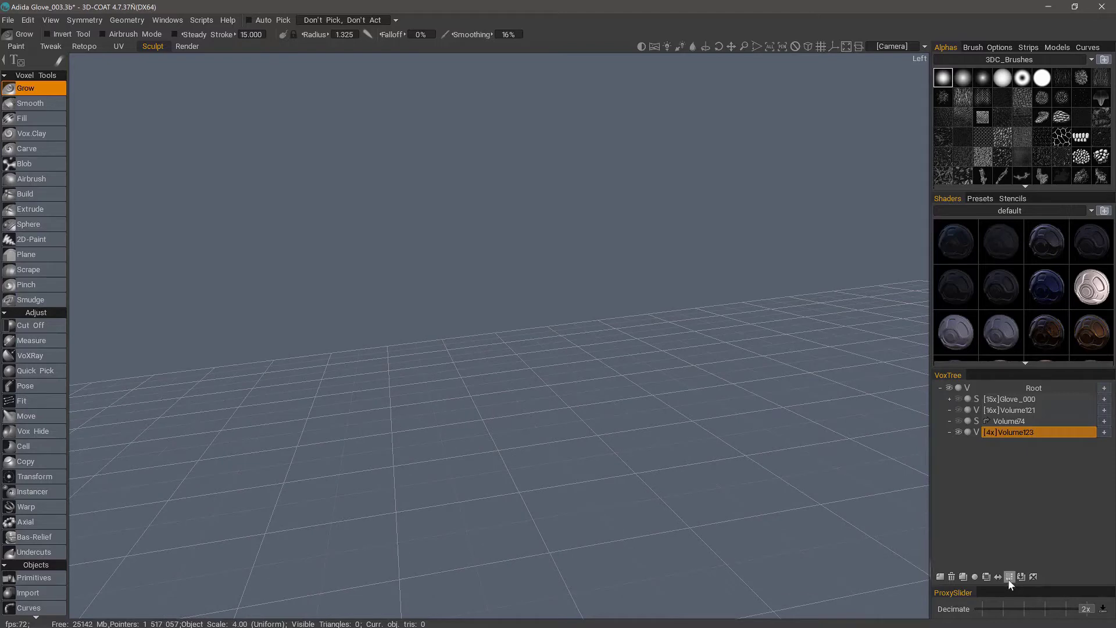
pyautogui.click(1009, 578)
pyautogui.click(1008, 578)
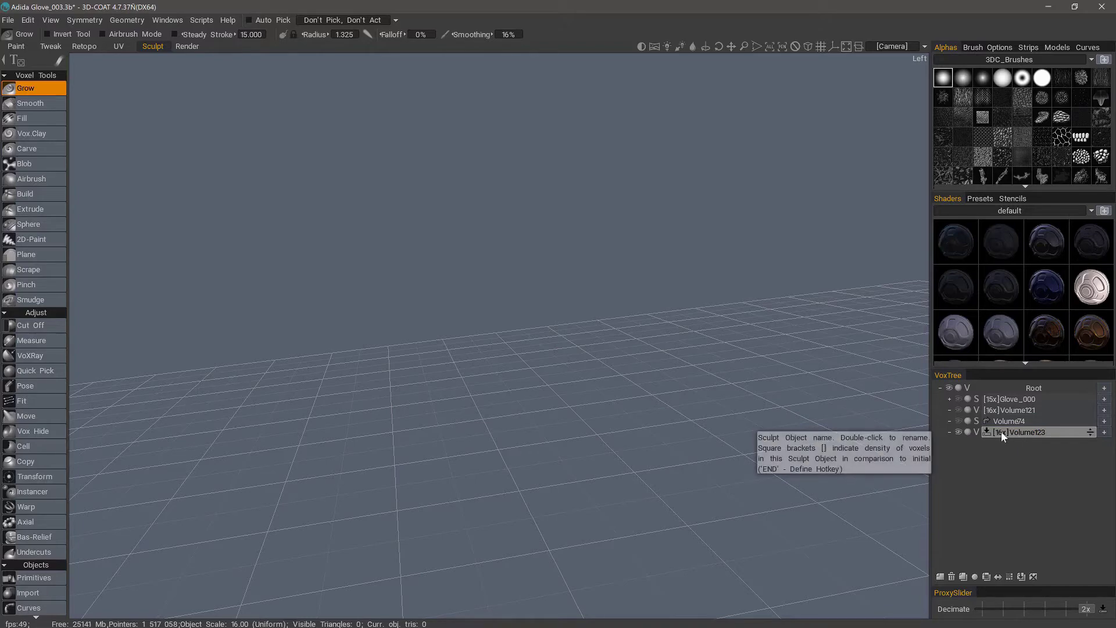
# Show Glove_000, merge all visible glove parts into the 16x layer Volume123, and hide Glove_000 again.
pyautogui.moveTo(881, 413); pyautogui.dragTo(709, 396)
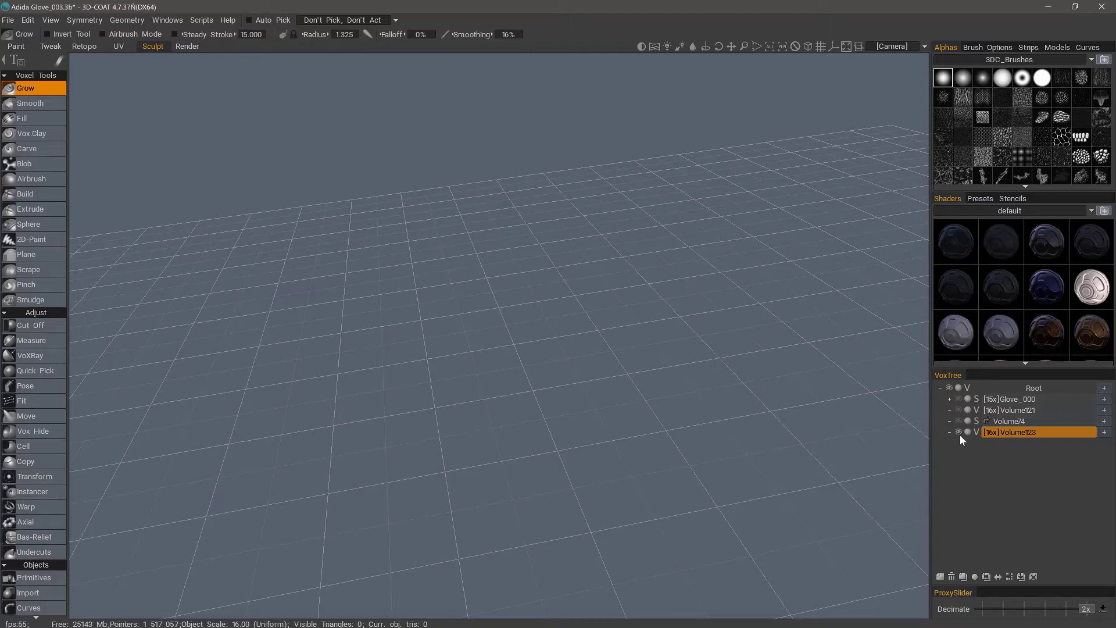
pyautogui.click(959, 398)
pyautogui.moveTo(695, 302); pyautogui.dragTo(651, 381)
pyautogui.rightClick(1007, 431)
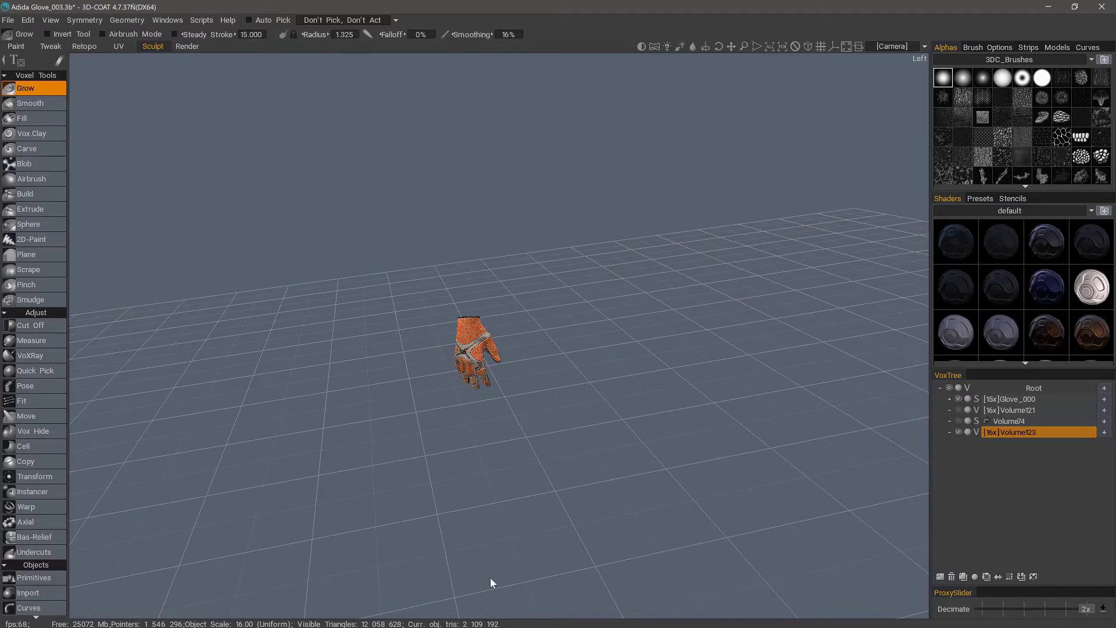
pyautogui.click(958, 398)
# Compare the merged Volume123 glove with the original Glove_000 parts by toggling their visibility and examining the seams and cuff.
pyautogui.scroll(5, 503, 359)
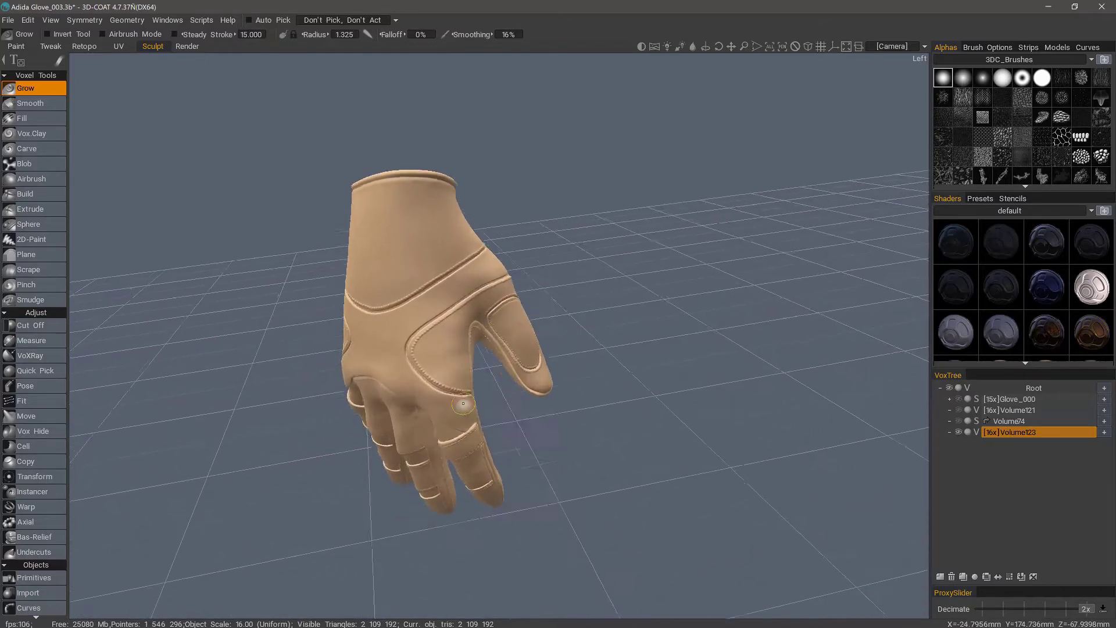
pyautogui.keyDown('alt'); pyautogui.moveTo(463, 403); pyautogui.dragTo(426, 379); pyautogui.keyUp('alt')
pyautogui.scroll(3, 426, 378)
pyautogui.keyDown('alt'); pyautogui.moveTo(396, 314); pyautogui.dragTo(478, 306); pyautogui.keyUp('alt')
pyautogui.keyDown('alt'); pyautogui.moveTo(875, 414); pyautogui.dragTo(997, 443); pyautogui.keyUp('alt')
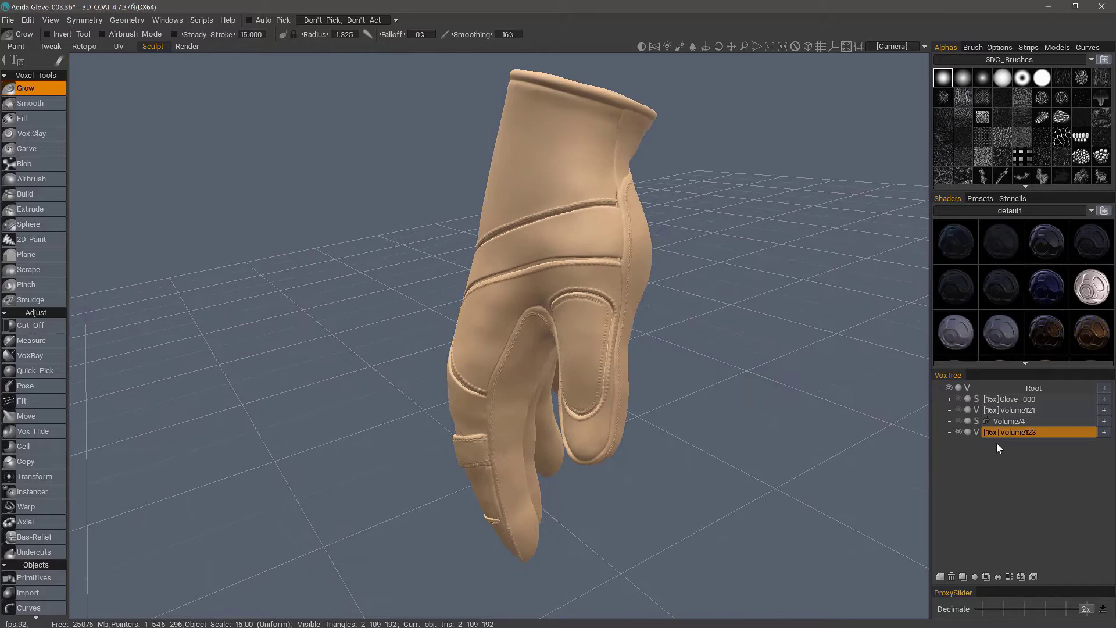
pyautogui.click(1021, 433)
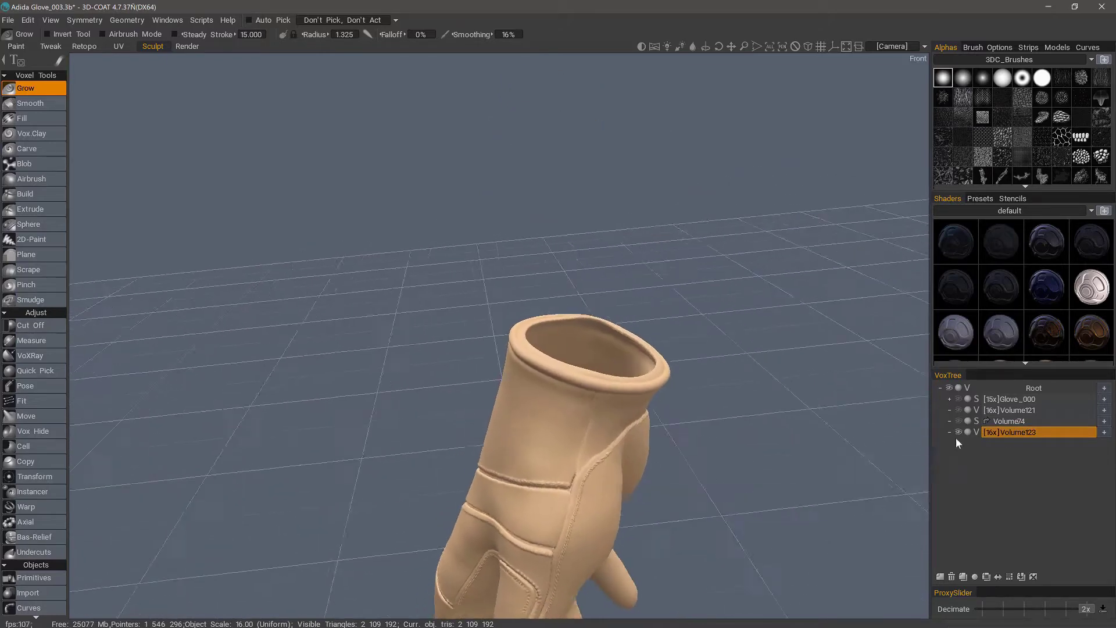
pyautogui.click(958, 432)
pyautogui.click(958, 399)
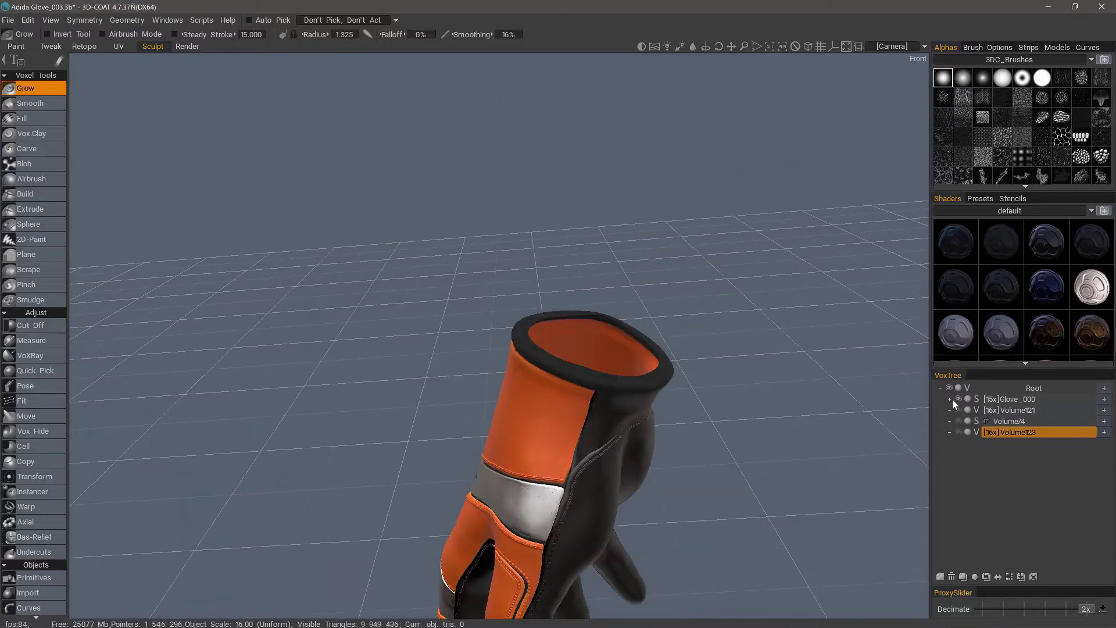
pyautogui.click(950, 399)
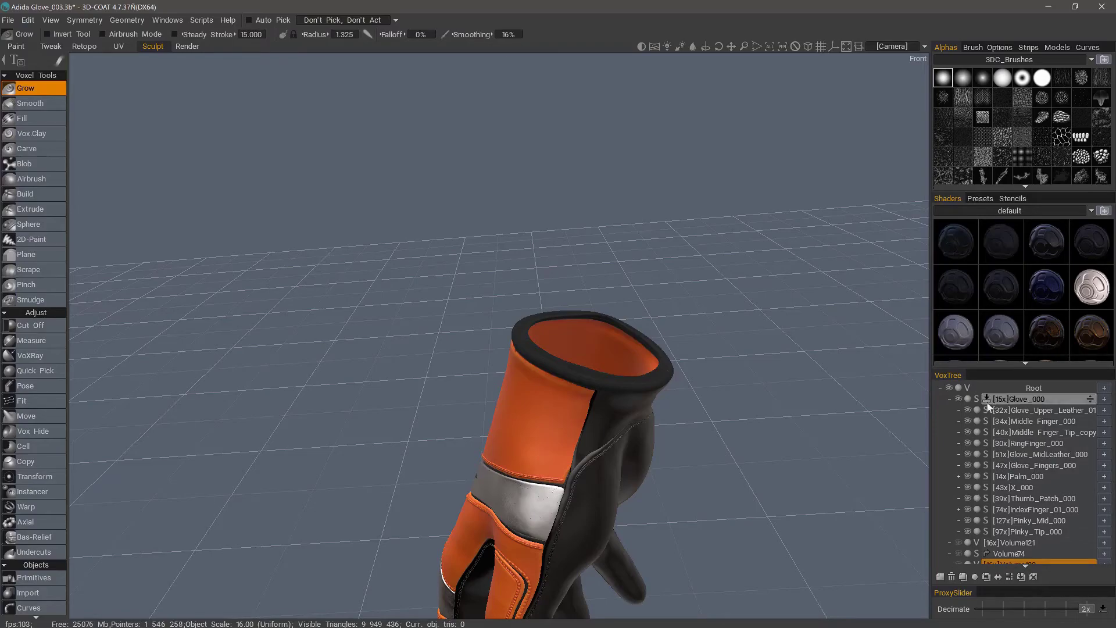
pyautogui.click(950, 399)
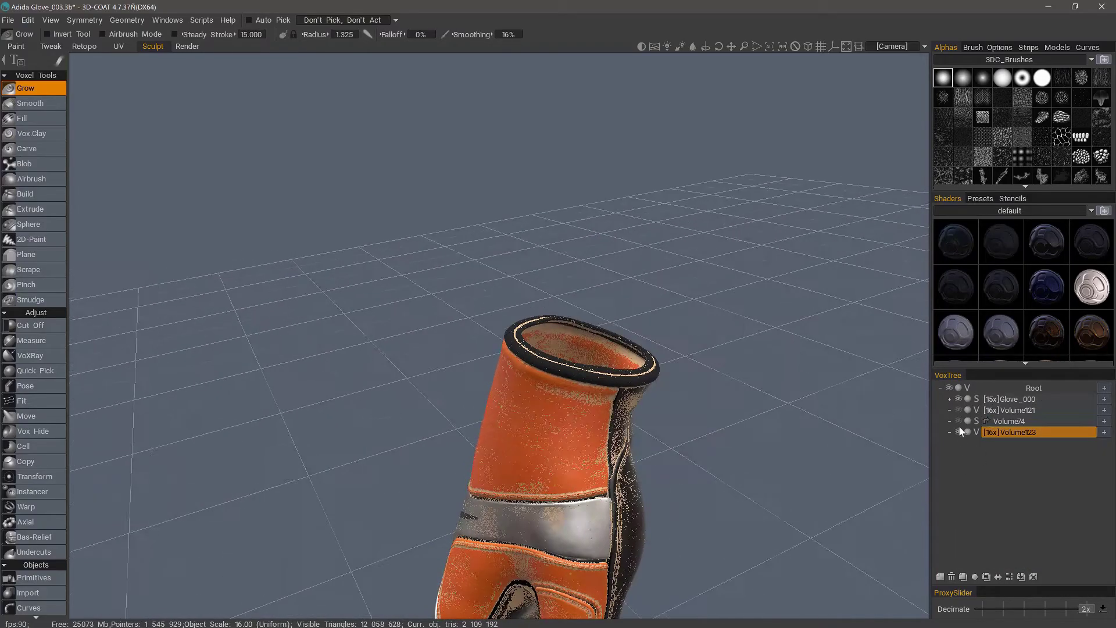
pyautogui.click(958, 432)
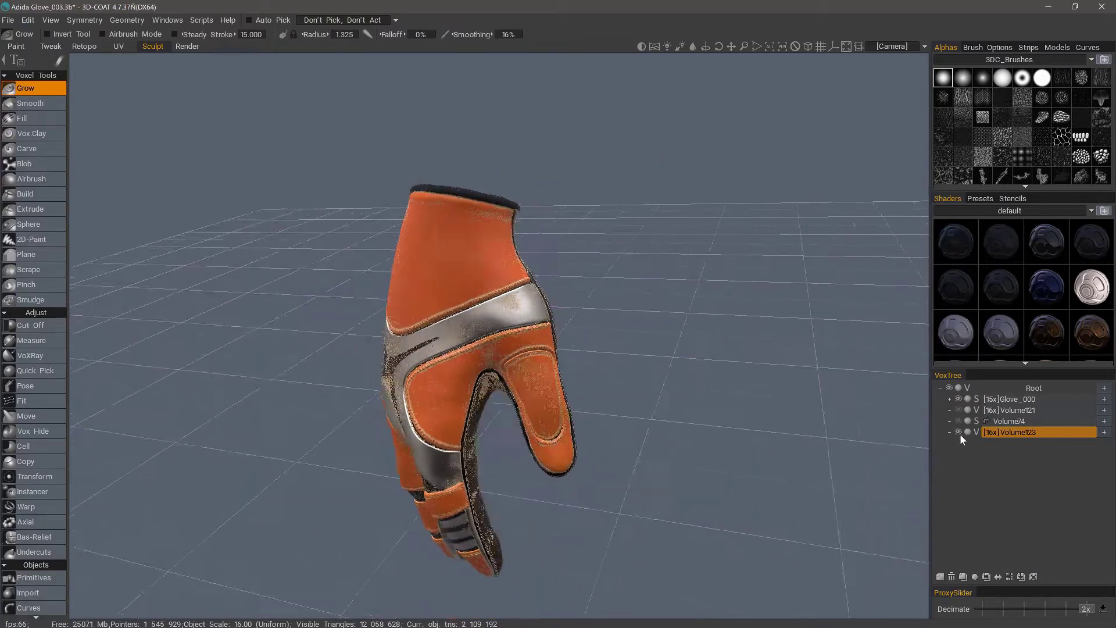
pyautogui.click(958, 399)
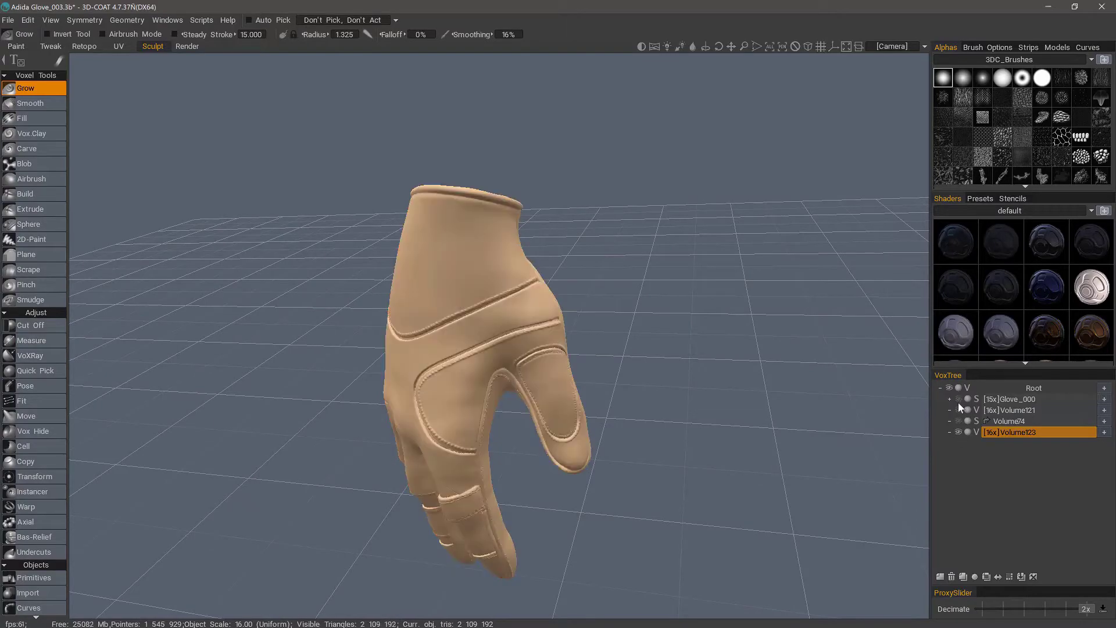
# Switch to the Retopo workspace and select the Volume74 retopo object.
pyautogui.click(84, 47)
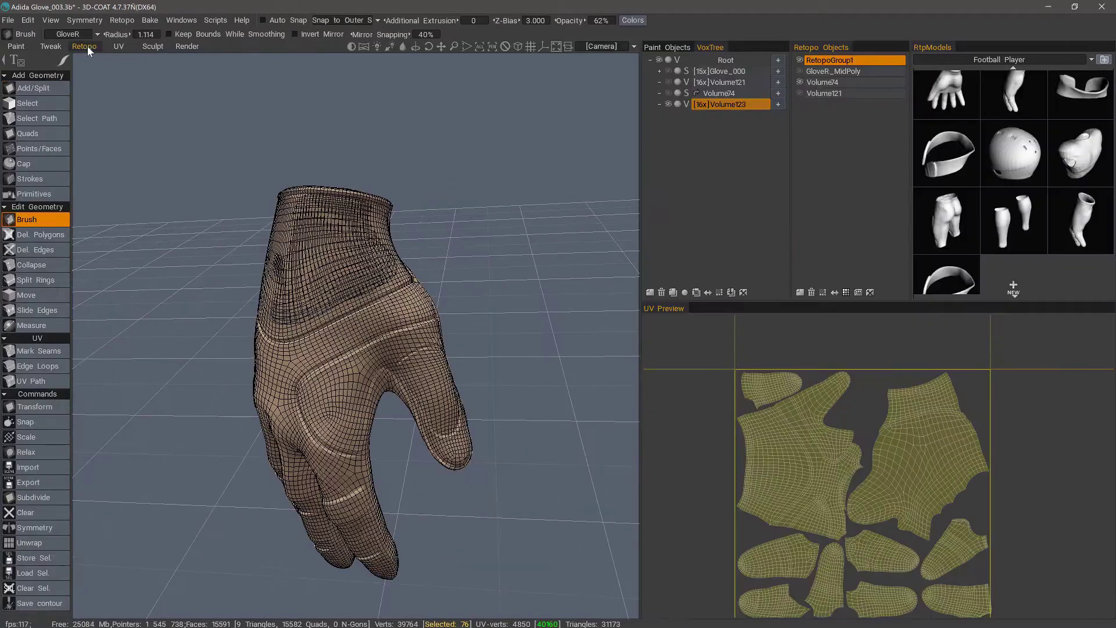
pyautogui.click(827, 82)
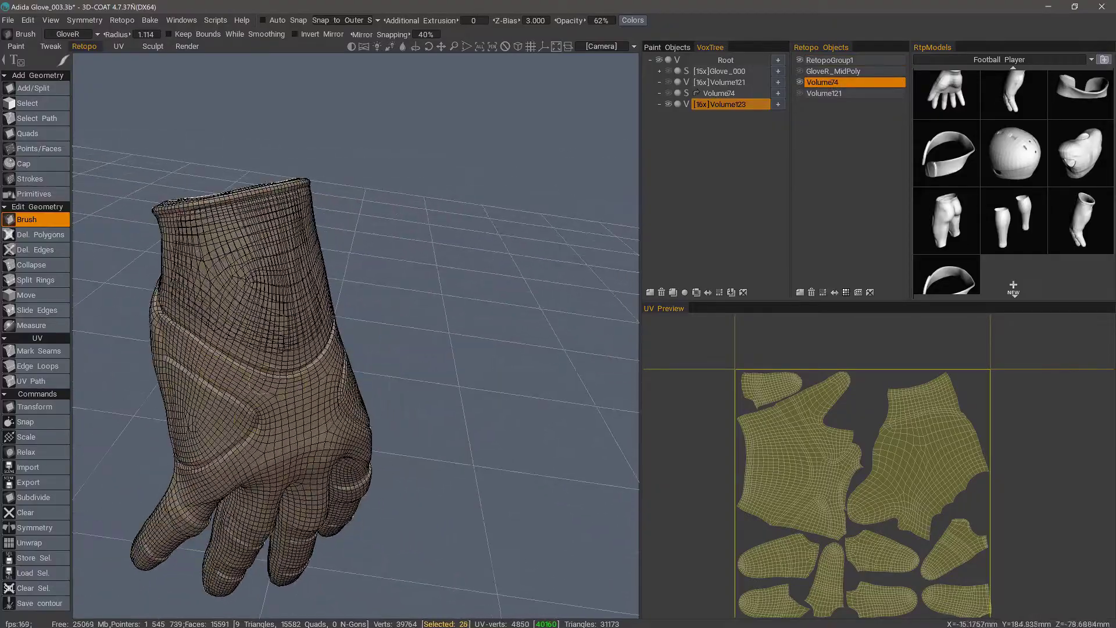
# Examine the retopo mesh's edge flow around the glove's cuff opening, inner surface and side.
pyautogui.moveTo(218, 166); pyautogui.dragTo(300, 429)
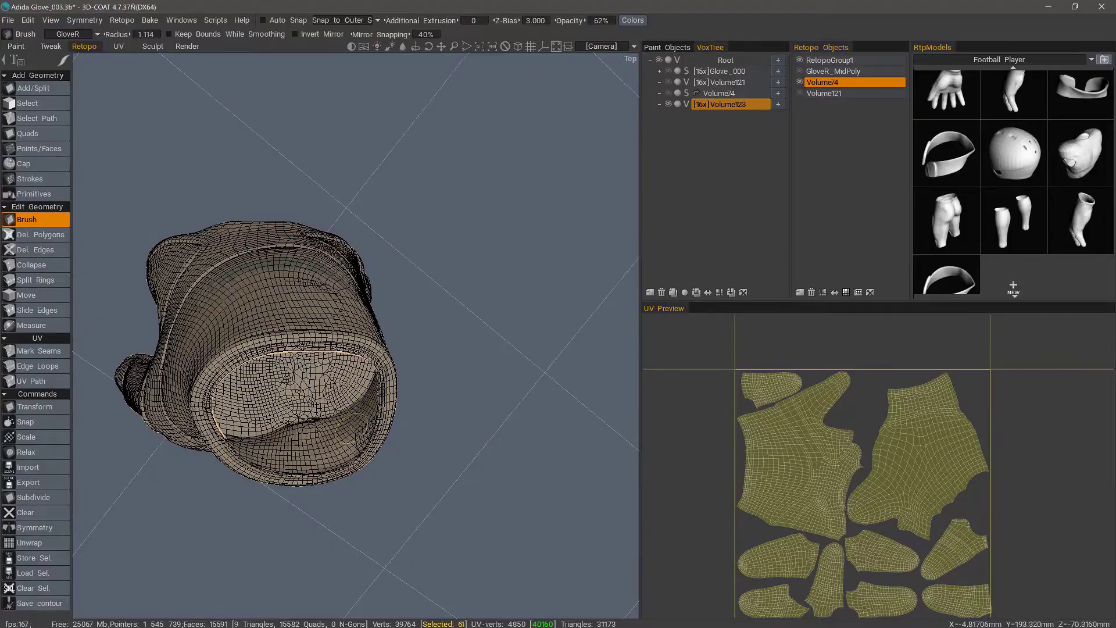
pyautogui.keyDown('alt'); pyautogui.moveTo(369, 397); pyautogui.dragTo(332, 278); pyautogui.keyUp('alt')
pyautogui.keyDown('alt'); pyautogui.moveTo(332, 278); pyautogui.dragTo(394, 219, button='right'); pyautogui.keyUp('alt')
pyautogui.keyDown('alt'); pyautogui.moveTo(393, 220); pyautogui.dragTo(336, 200); pyautogui.keyUp('alt')
pyautogui.keyDown('alt'); pyautogui.moveTo(336, 201); pyautogui.dragTo(293, 261, button='right'); pyautogui.keyUp('alt')
pyautogui.keyDown('alt'); pyautogui.moveTo(293, 261); pyautogui.dragTo(174, 325); pyautogui.keyUp('alt')
pyautogui.keyDown('alt'); pyautogui.moveTo(254, 250); pyautogui.dragTo(332, 168); pyautogui.keyUp('alt')
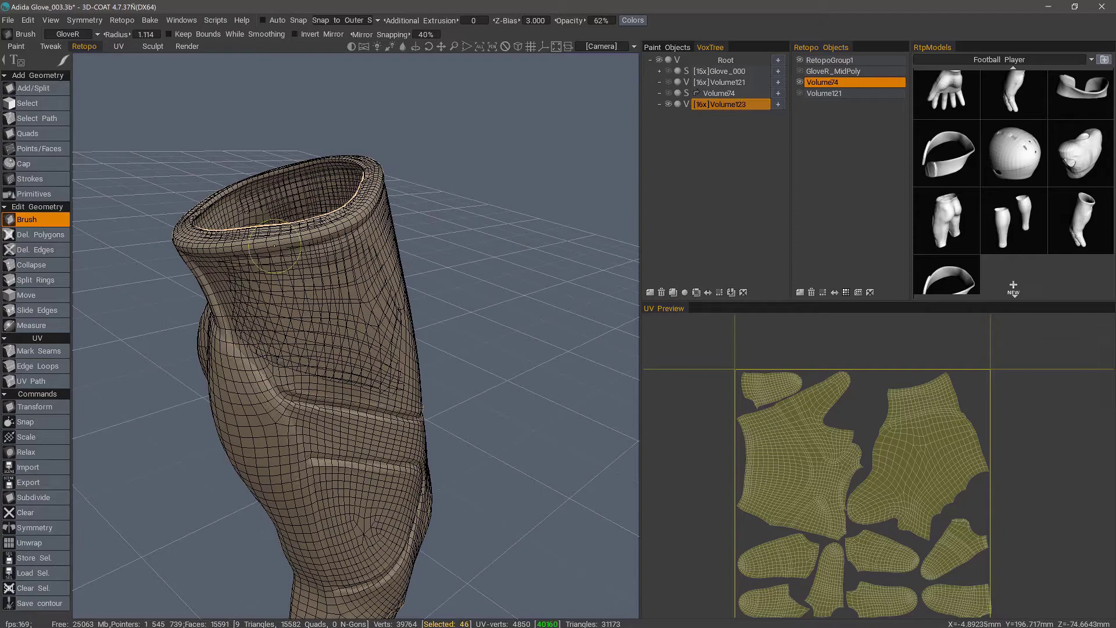
pyautogui.keyDown('alt'); pyautogui.moveTo(274, 246); pyautogui.dragTo(253, 290, button='right'); pyautogui.keyUp('alt')
pyautogui.keyDown('alt'); pyautogui.moveTo(252, 291); pyautogui.dragTo(258, 337); pyautogui.keyUp('alt')
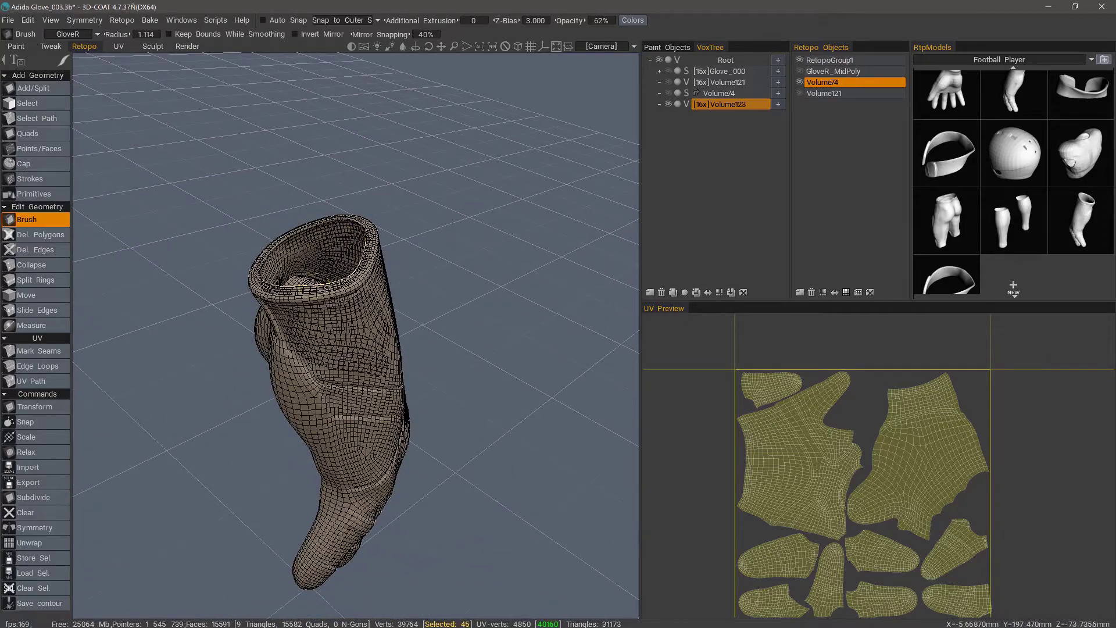
# Select the empty RetopoGroup1 retopo object in place of Volume74 and switch to the Sculpt workspace.
pyautogui.keyDown('alt'); pyautogui.moveTo(335, 247); pyautogui.dragTo(411, 186); pyautogui.keyUp('alt')
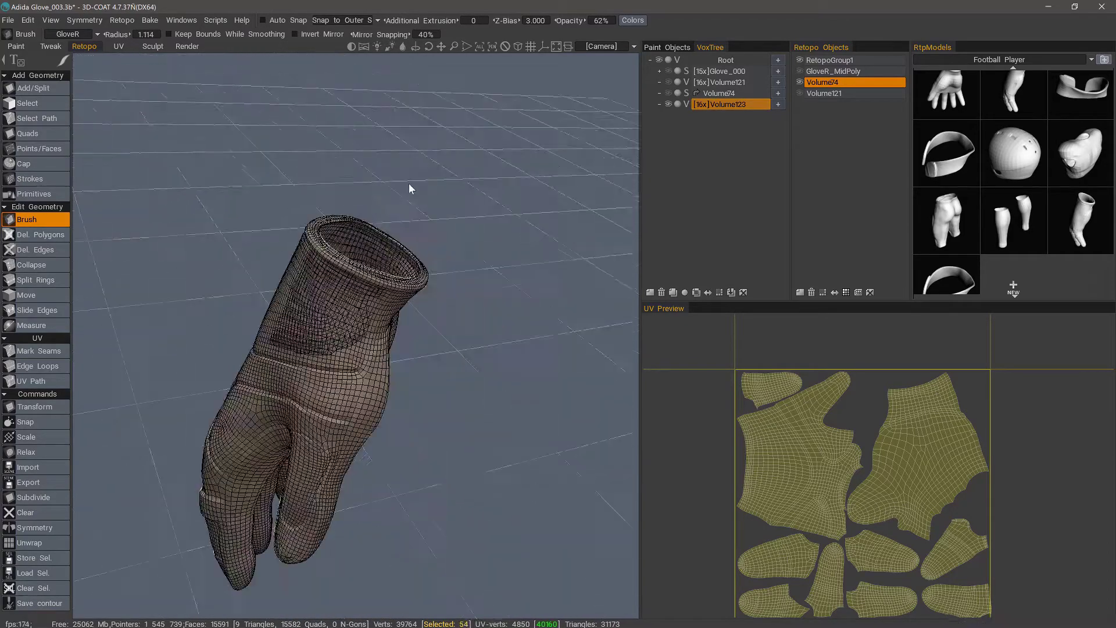
pyautogui.keyDown('alt'); pyautogui.moveTo(396, 489); pyautogui.dragTo(447, 436); pyautogui.keyUp('alt')
pyautogui.click(828, 60)
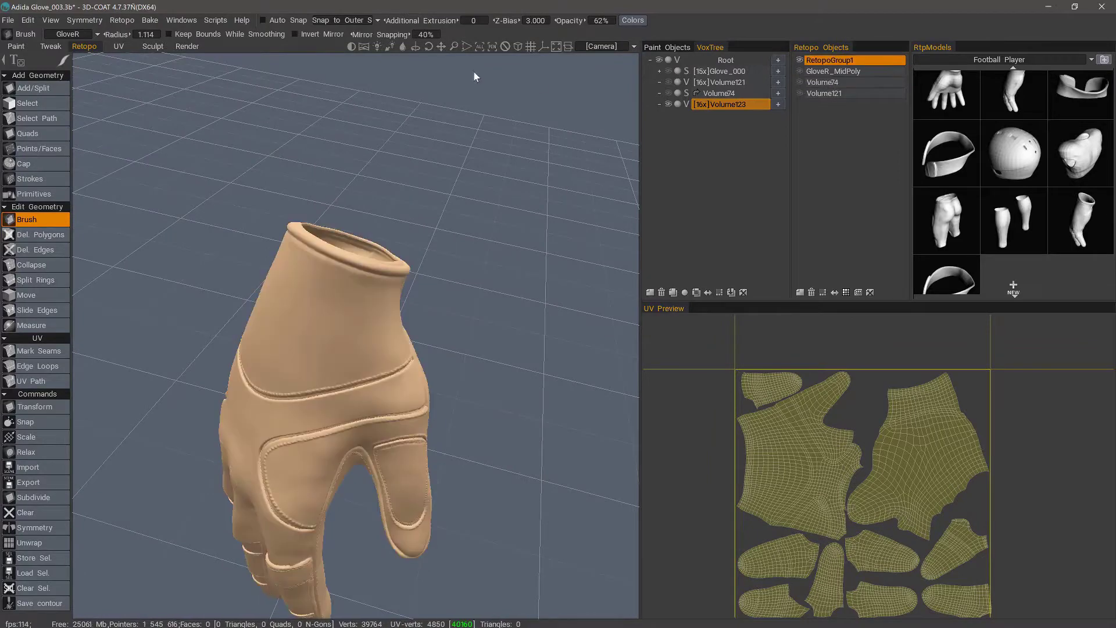
pyautogui.click(153, 46)
pyautogui.moveTo(194, 70); pyautogui.dragTo(298, 289)
# Start the Primitives tool and choose the flat Round1 disc primitive.
pyautogui.scroll(-5, 48, 436)
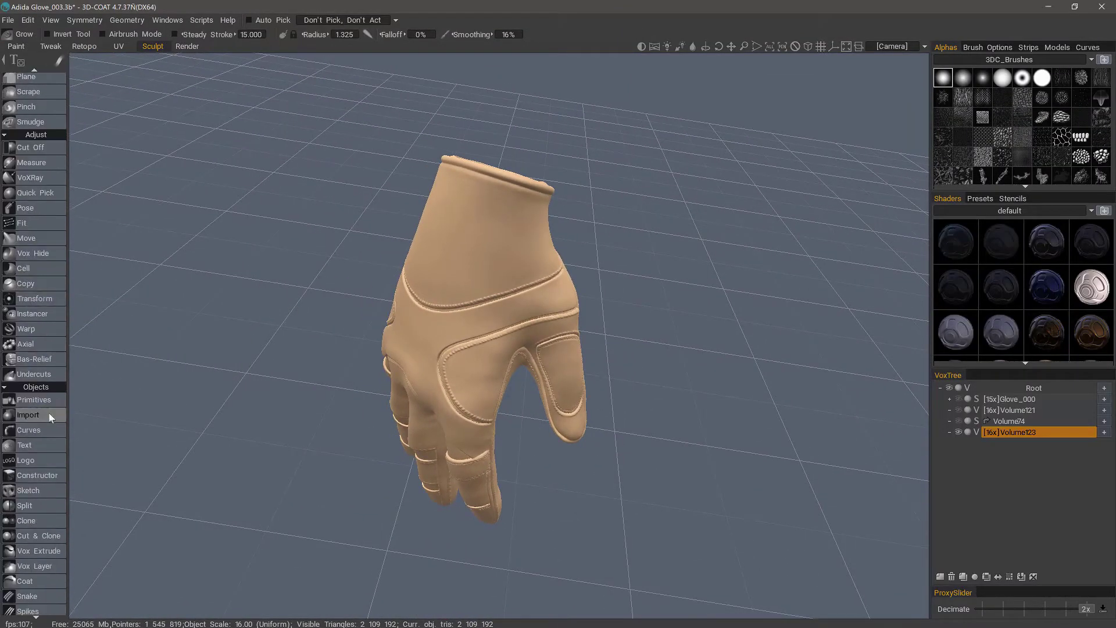
pyautogui.click(45, 401)
pyautogui.moveTo(310, 197); pyautogui.dragTo(504, 120)
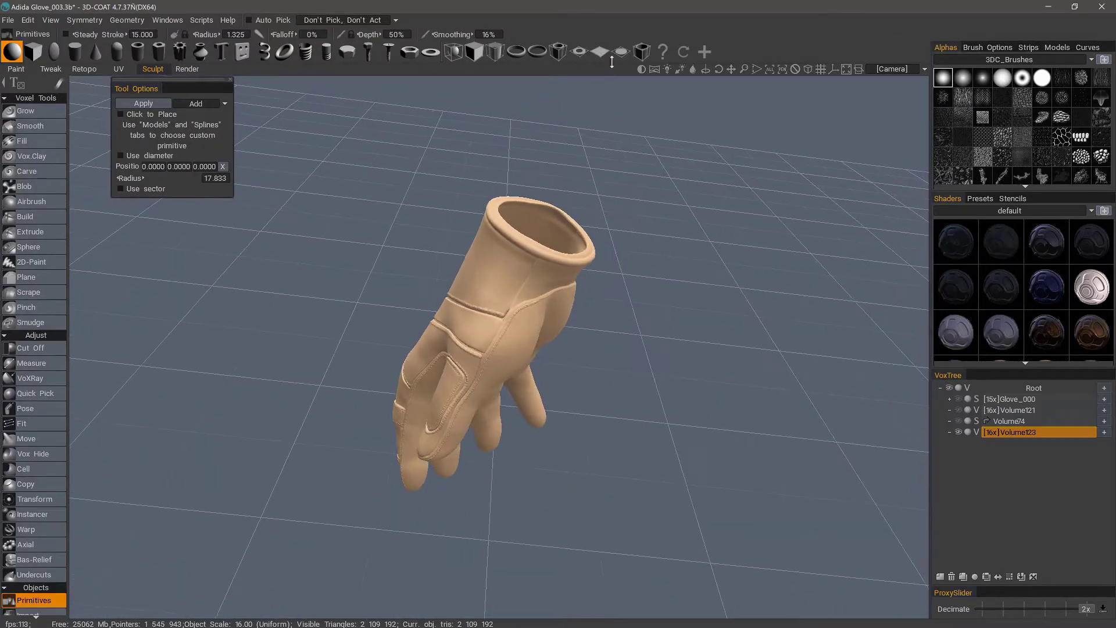
pyautogui.click(620, 55)
pyautogui.moveTo(415, 295); pyautogui.dragTo(394, 337, button='right')
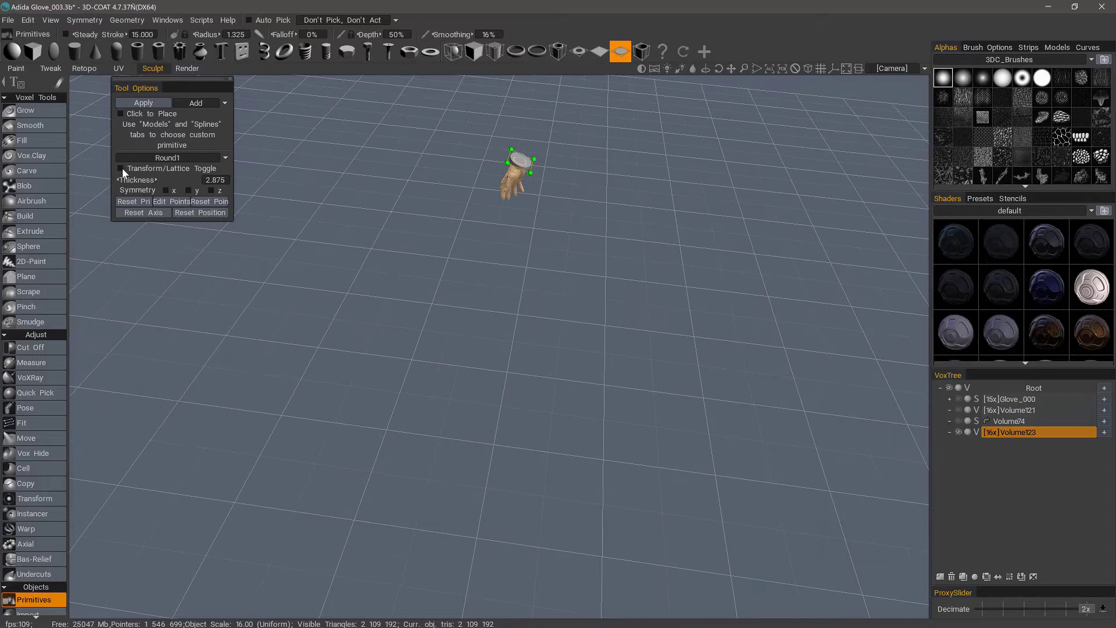
pyautogui.click(121, 169)
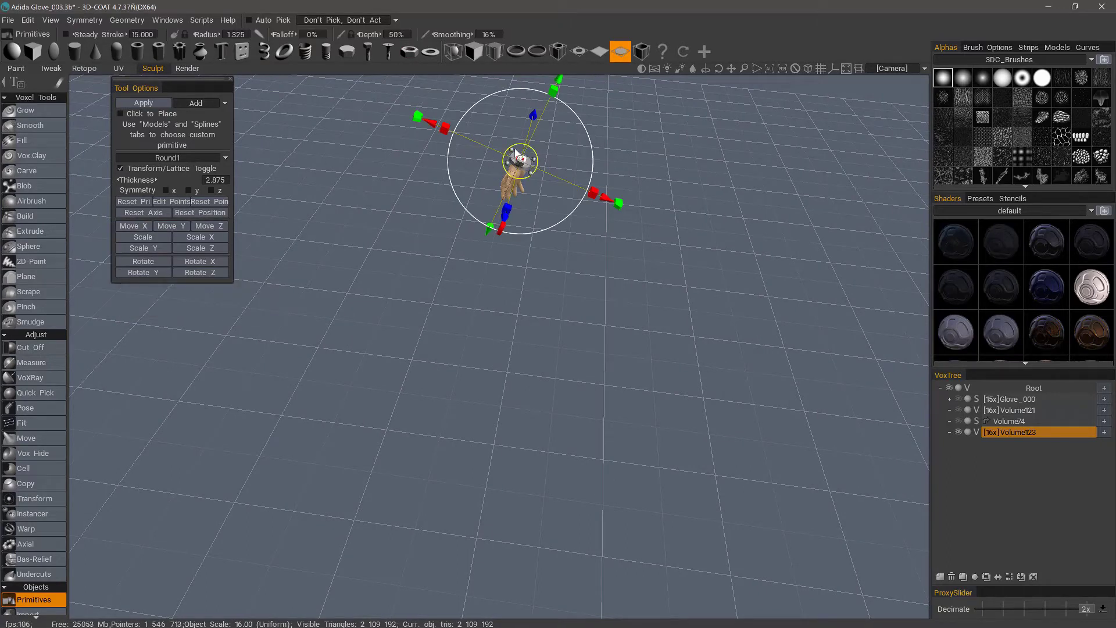
pyautogui.click(129, 170)
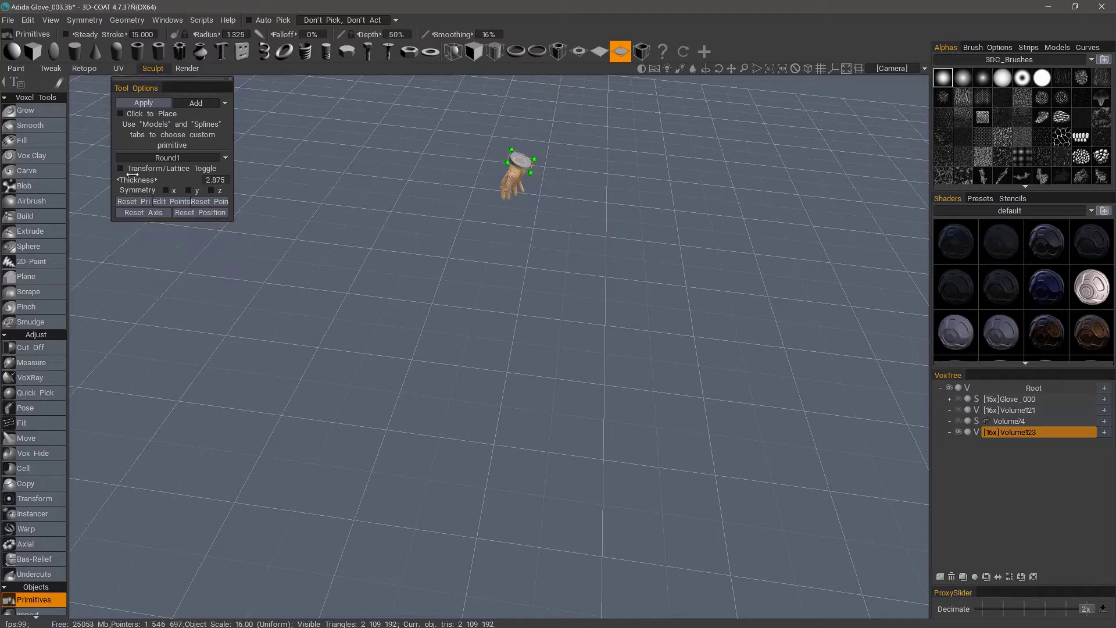
# Open the stroke mode options and choose the closed spline mode.
pyautogui.moveTo(59, 86)
pyautogui.press('e')
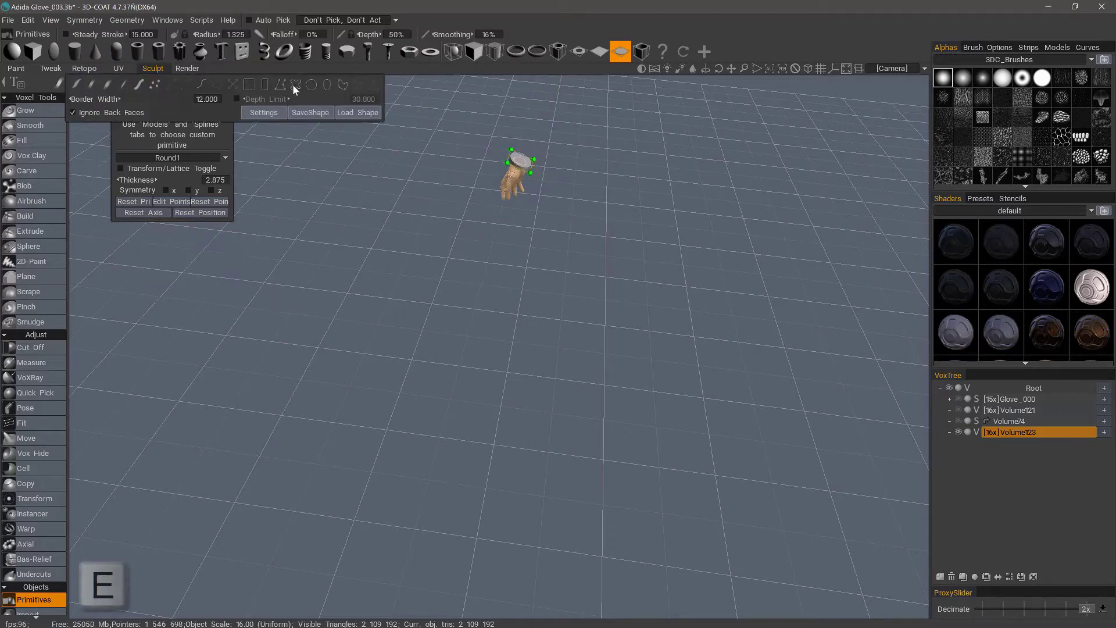
pyautogui.press('e')
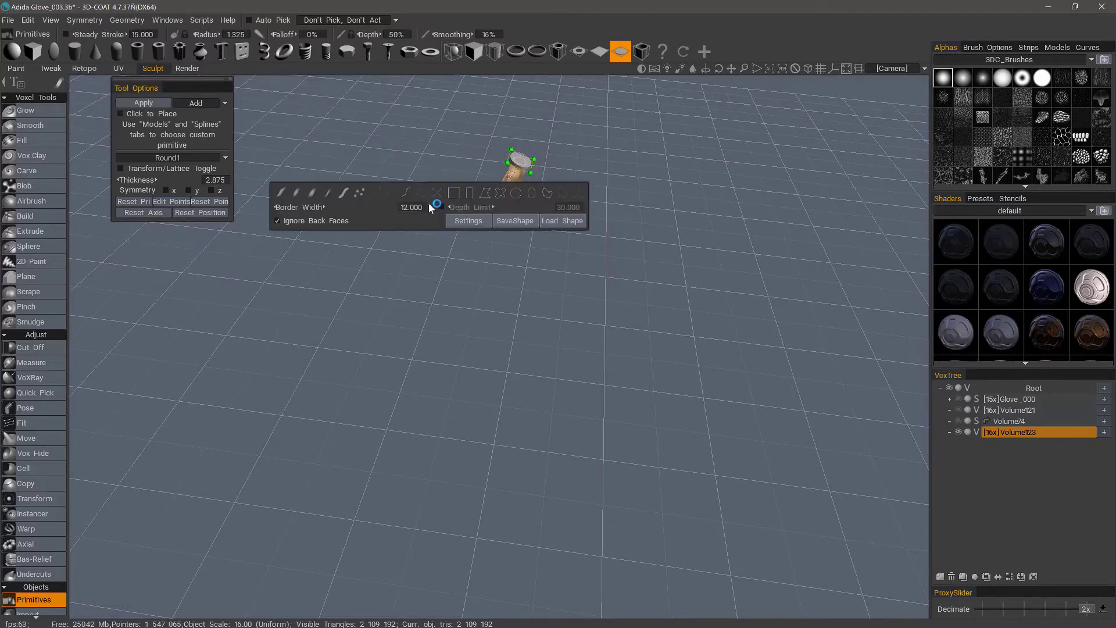
pyautogui.click(501, 194)
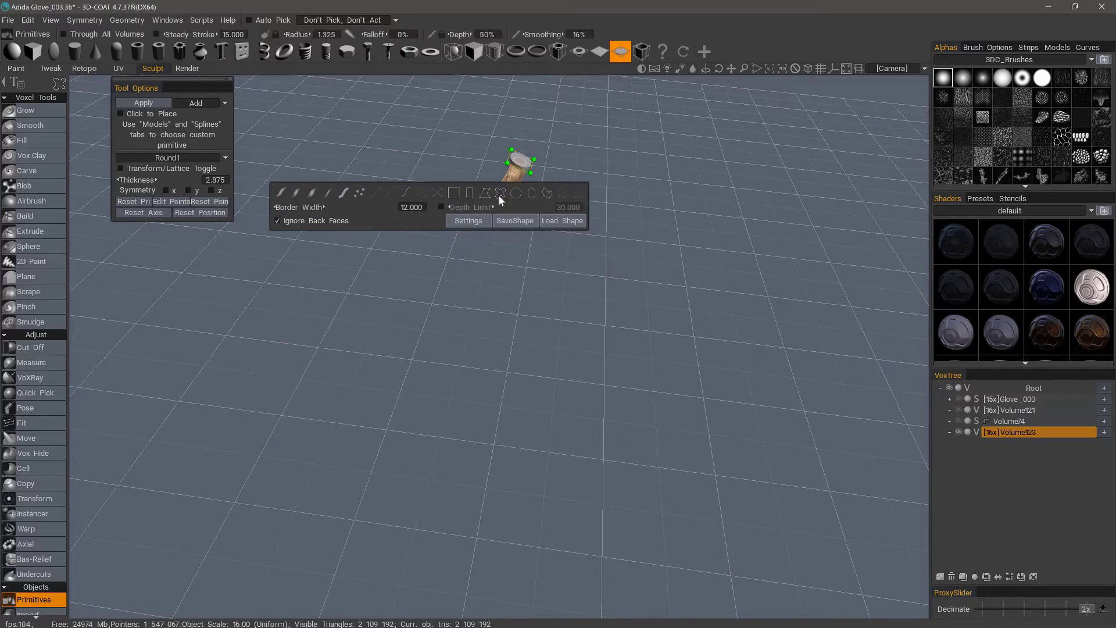
# Select all control points of the disc and move it slightly down into the glove's cuff opening.
pyautogui.moveTo(456, 139)
pyautogui.mouseDown(button='middle')
pyautogui.moveTo(443, 167)
pyautogui.moveTo(460, 260)
pyautogui.mouseUp(button='middle')
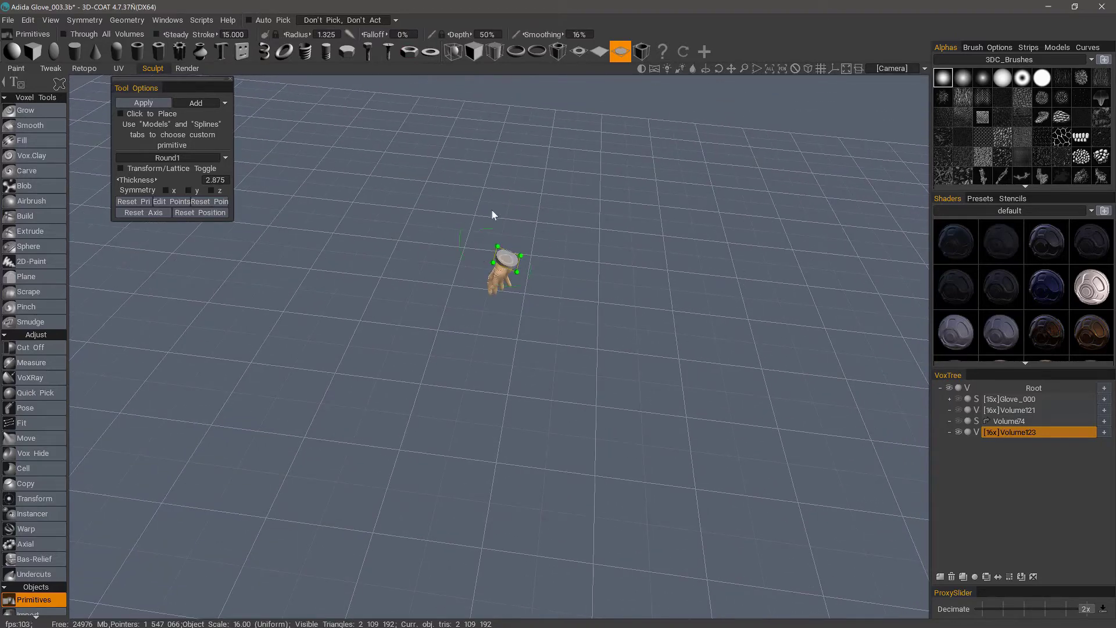
pyautogui.moveTo(490, 208); pyautogui.dragTo(302, 218)
pyautogui.scroll(5, 567, 226)
pyautogui.moveTo(340, 480); pyautogui.dragTo(430, 260, button='middle')
pyautogui.scroll(4, 332, 380)
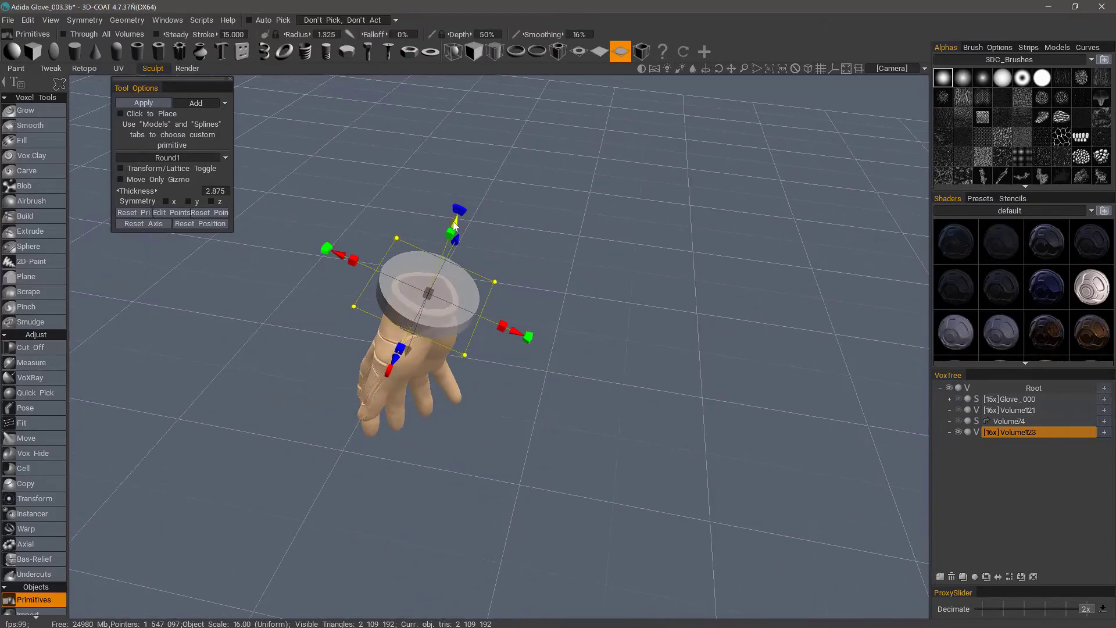
pyautogui.moveTo(451, 218); pyautogui.dragTo(447, 229)
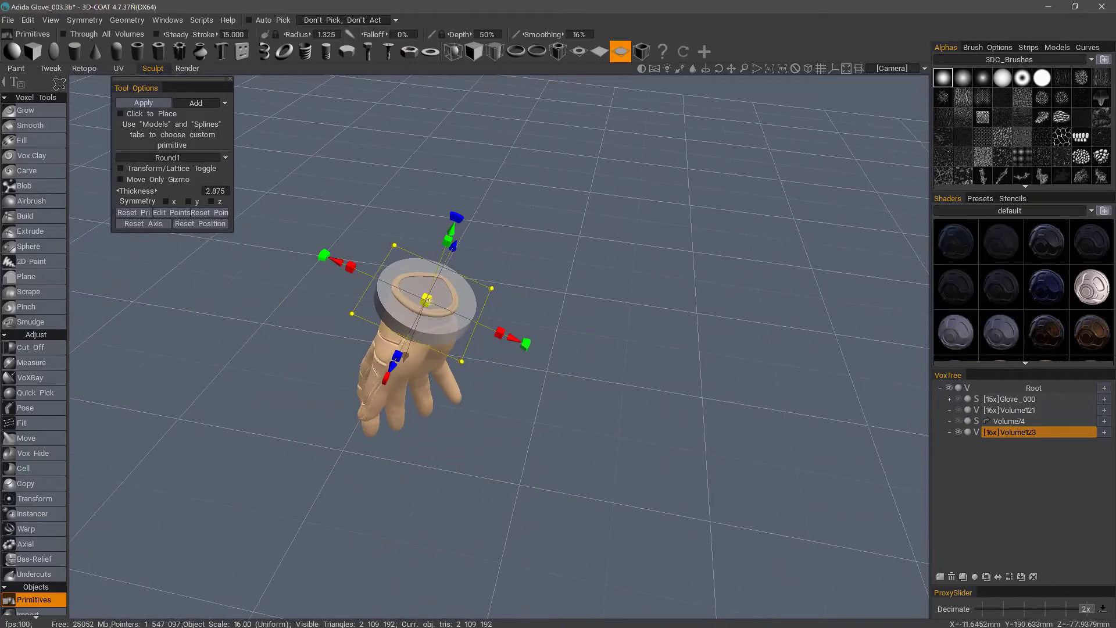
# From the top view, pull one corner control point of the disc inward to fit the cuff's rim.
pyautogui.moveTo(427, 301); pyautogui.dragTo(355, 325)
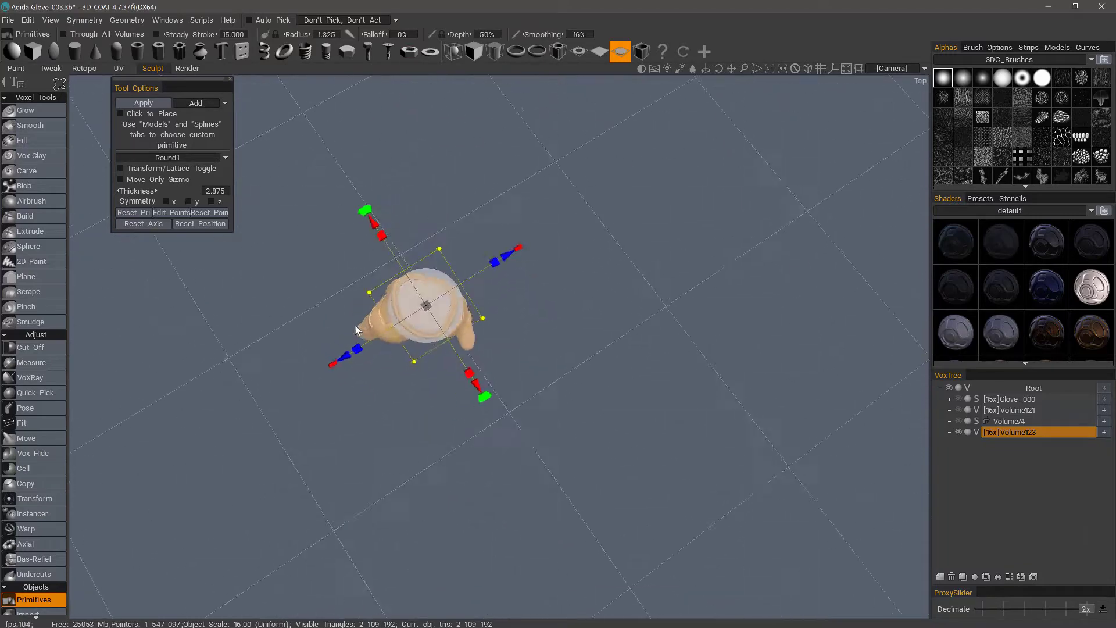
pyautogui.keyDown('alt'); pyautogui.moveTo(355, 325); pyautogui.dragTo(359, 328, button='middle'); pyautogui.keyUp('alt')
pyautogui.keyDown('alt'); pyautogui.moveTo(385, 315); pyautogui.dragTo(378, 280, button='right'); pyautogui.keyUp('alt')
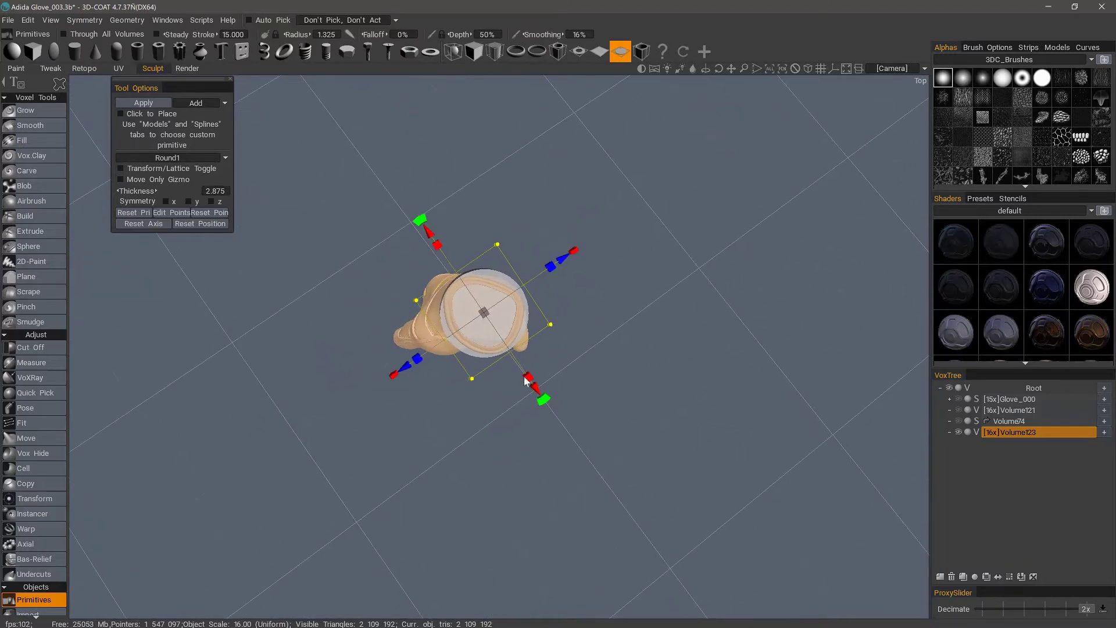
pyautogui.keyDown('alt'); pyautogui.moveTo(338, 272); pyautogui.dragTo(345, 263); pyautogui.keyUp('alt')
pyautogui.click(346, 264)
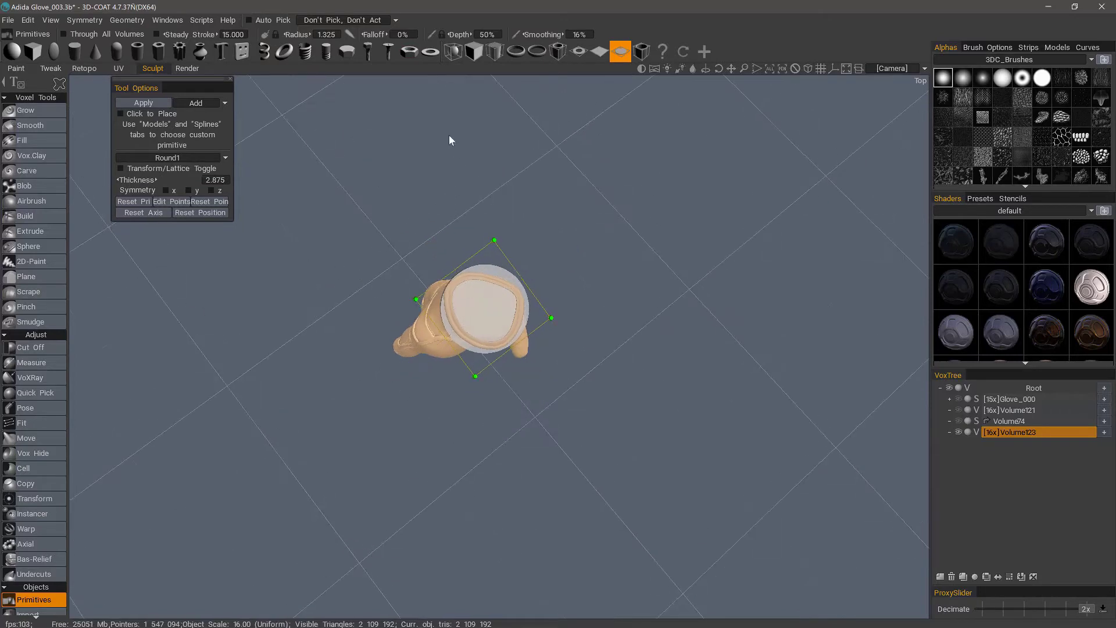
pyautogui.click(493, 243)
pyautogui.moveTo(435, 162); pyautogui.dragTo(446, 177)
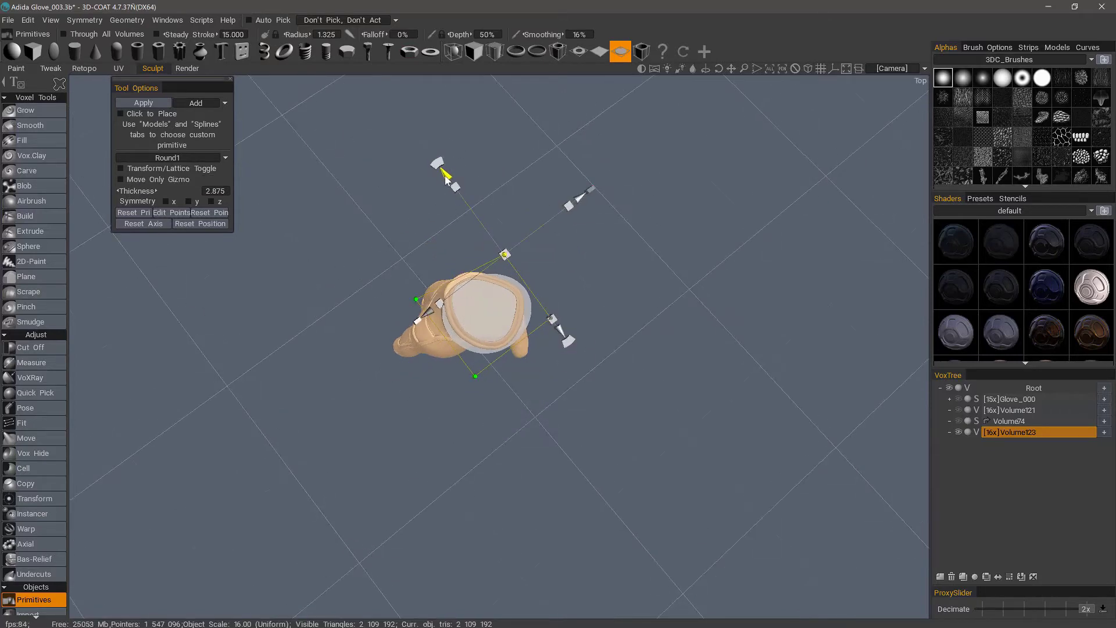
pyautogui.moveTo(580, 201); pyautogui.dragTo(569, 210)
pyautogui.moveTo(438, 183); pyautogui.dragTo(433, 177)
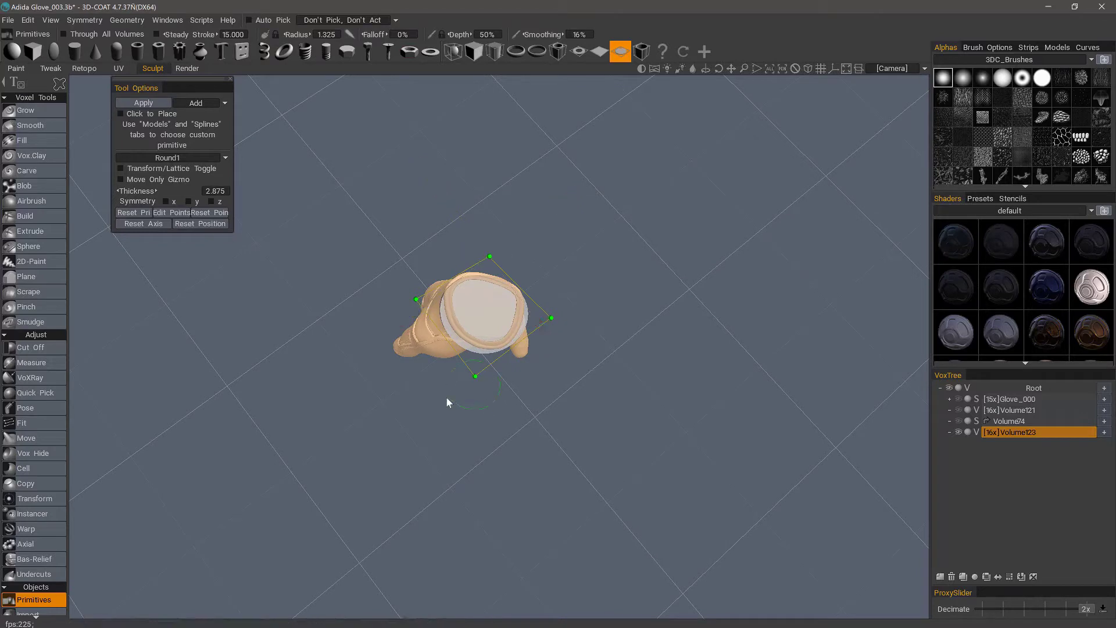
# Adjust two more corner points of the disc inward to match the cuff's outline.
pyautogui.click(476, 376)
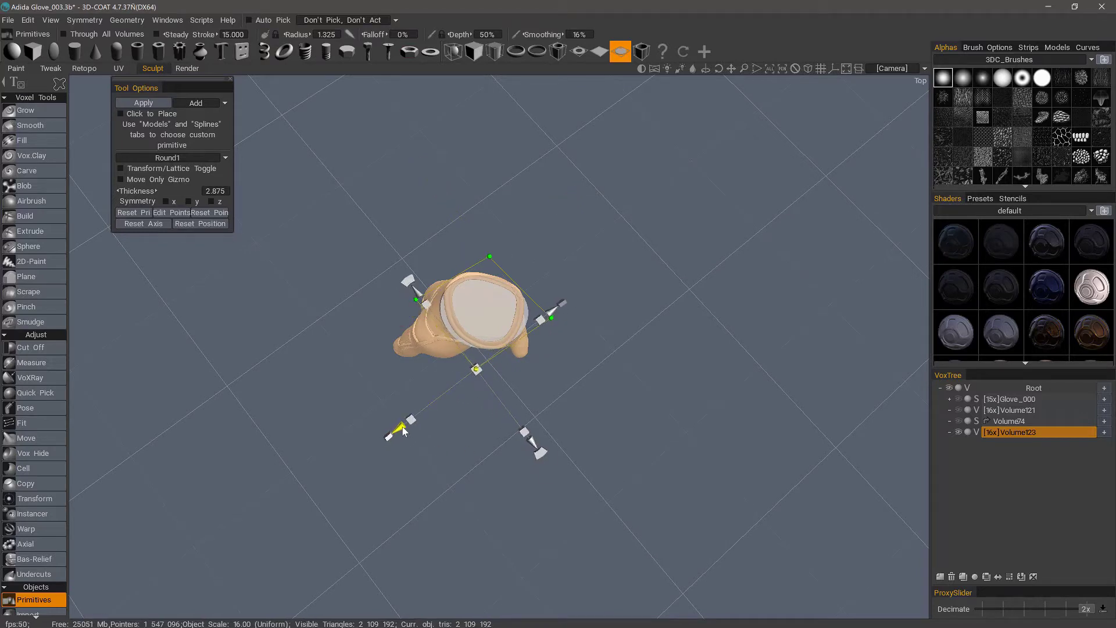
pyautogui.click(551, 318)
pyautogui.moveTo(606, 392); pyautogui.dragTo(604, 388)
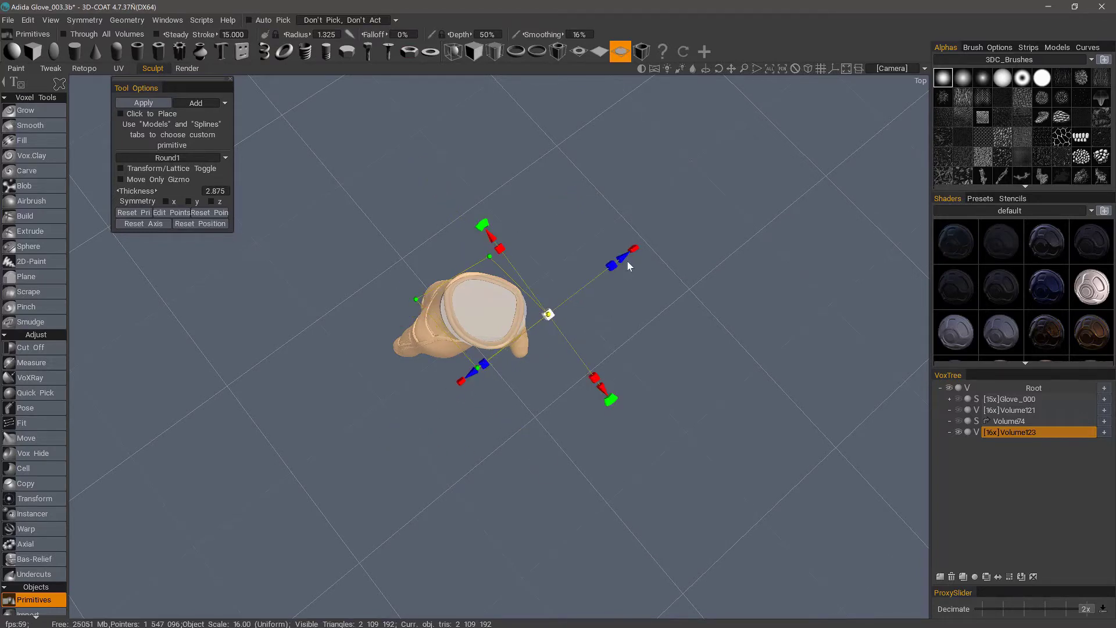
pyautogui.moveTo(621, 258); pyautogui.dragTo(617, 261)
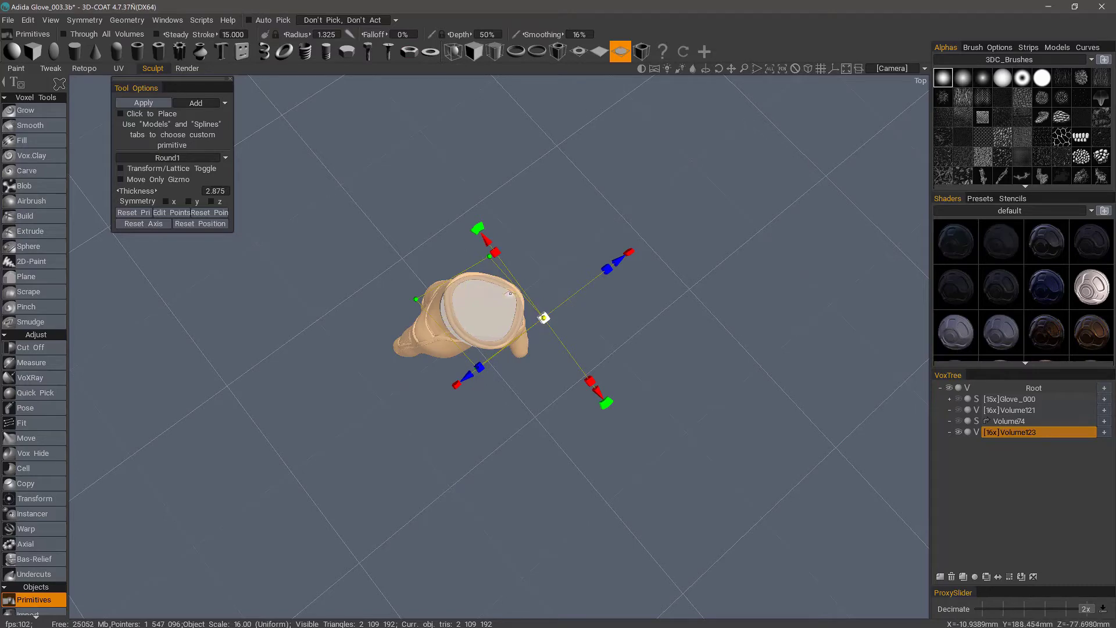
# Reposition the whole disc along the cuff's axis at the rim and set its thickness to 1.480.
pyautogui.moveTo(398, 245); pyautogui.dragTo(419, 269)
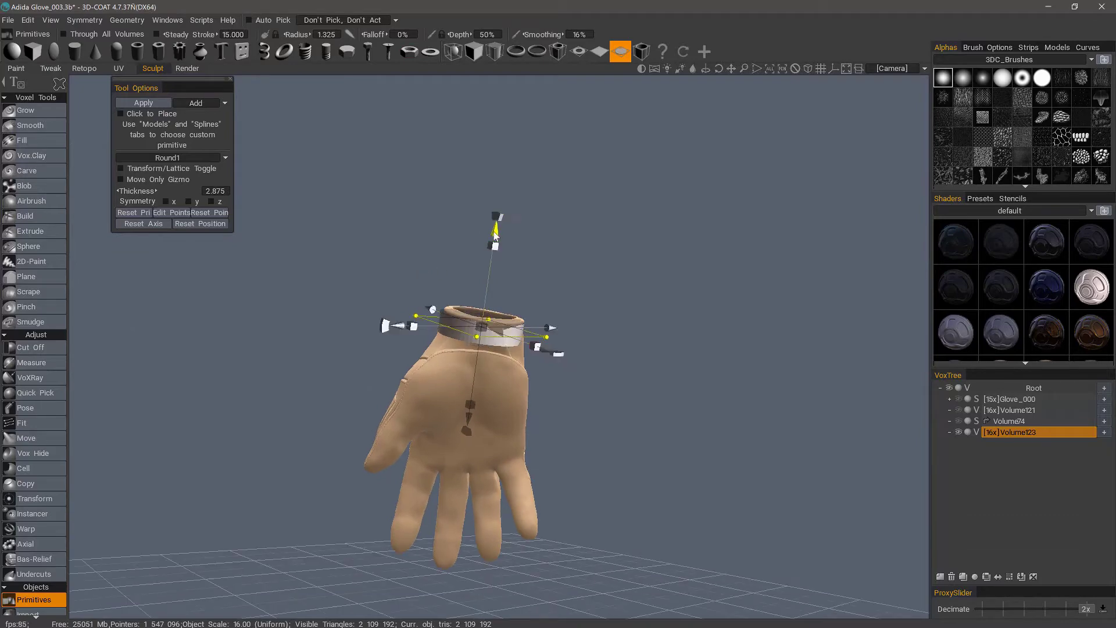
pyautogui.moveTo(495, 233); pyautogui.dragTo(512, 268)
pyautogui.moveTo(337, 275); pyautogui.dragTo(492, 254)
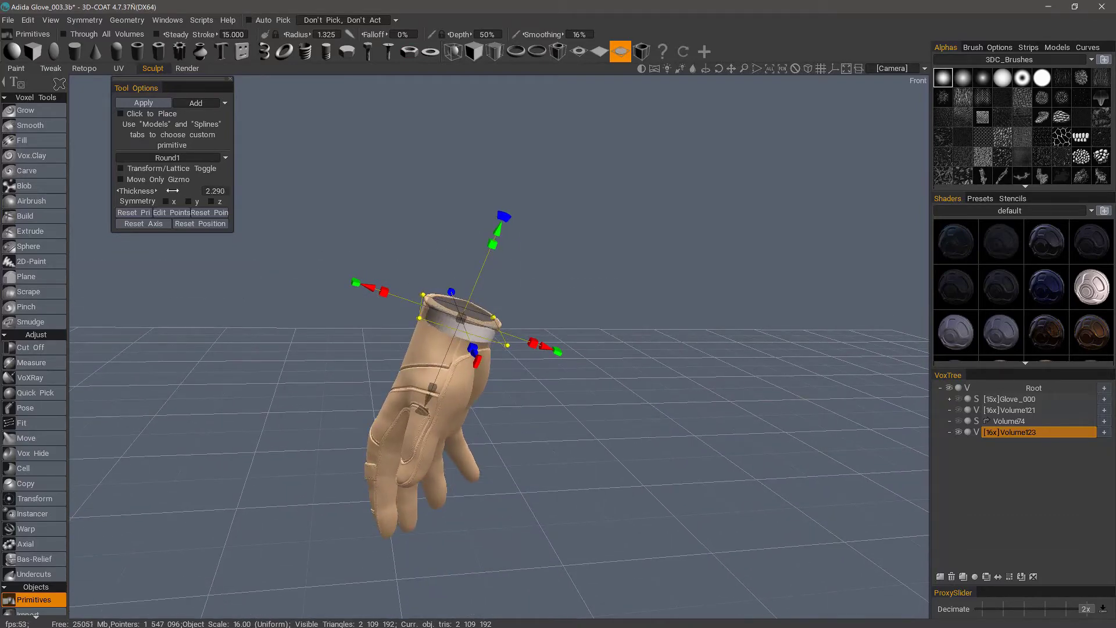
pyautogui.moveTo(495, 229); pyautogui.dragTo(495, 228)
pyautogui.moveTo(419, 217); pyautogui.dragTo(366, 244)
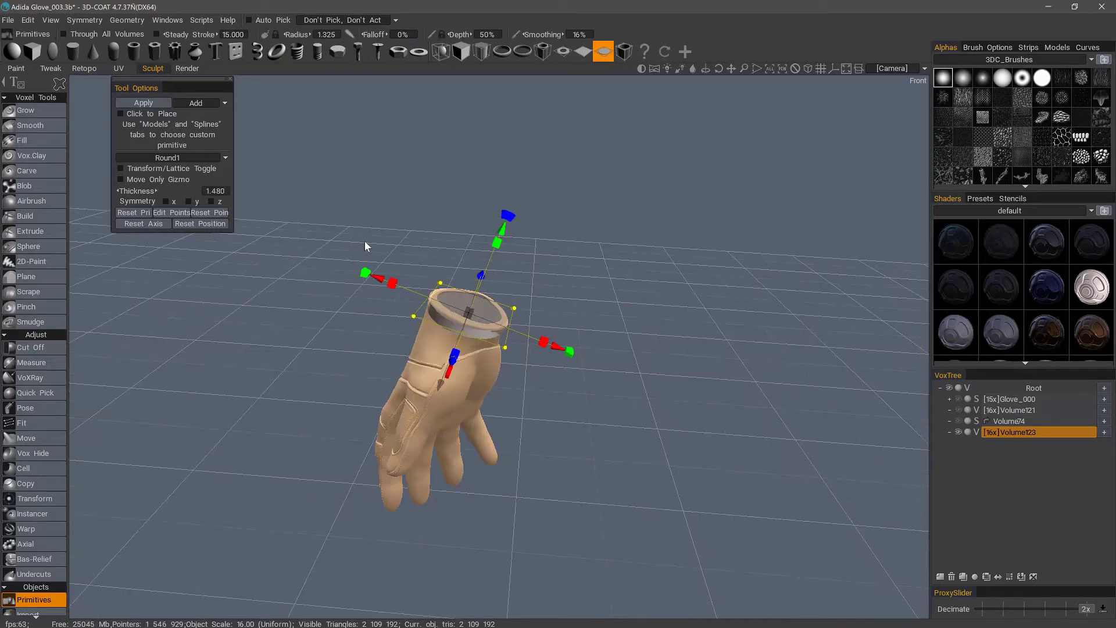
# Create a new voxel layer at 8x resolution and apply the disc primitive to it.
pyautogui.click(941, 577)
pyautogui.click(1010, 577)
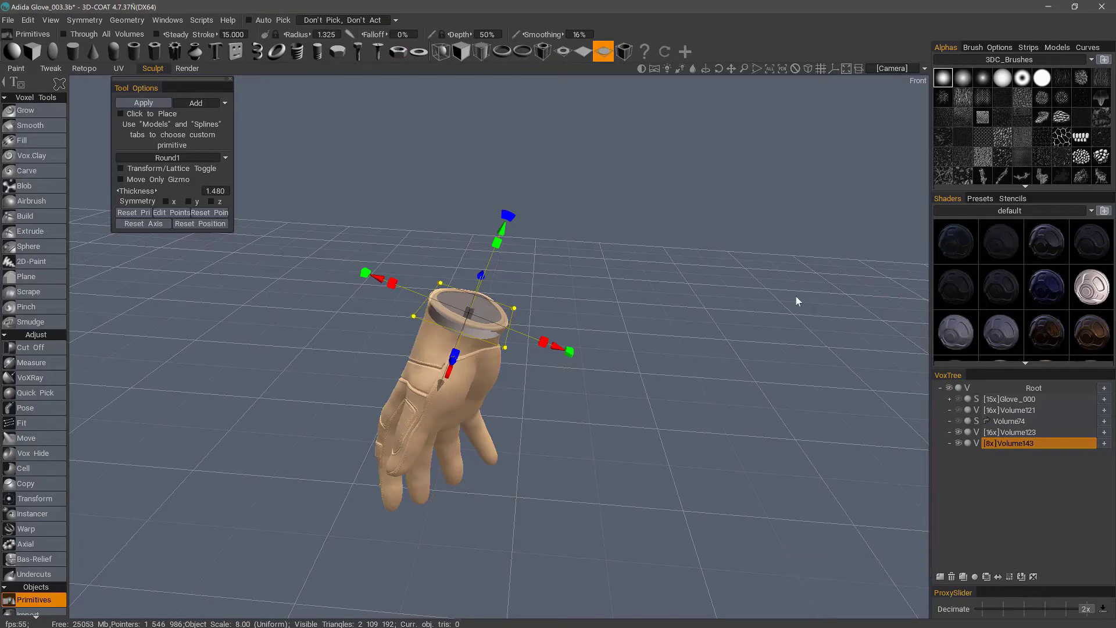
pyautogui.moveTo(685, 349); pyautogui.dragTo(442, 226)
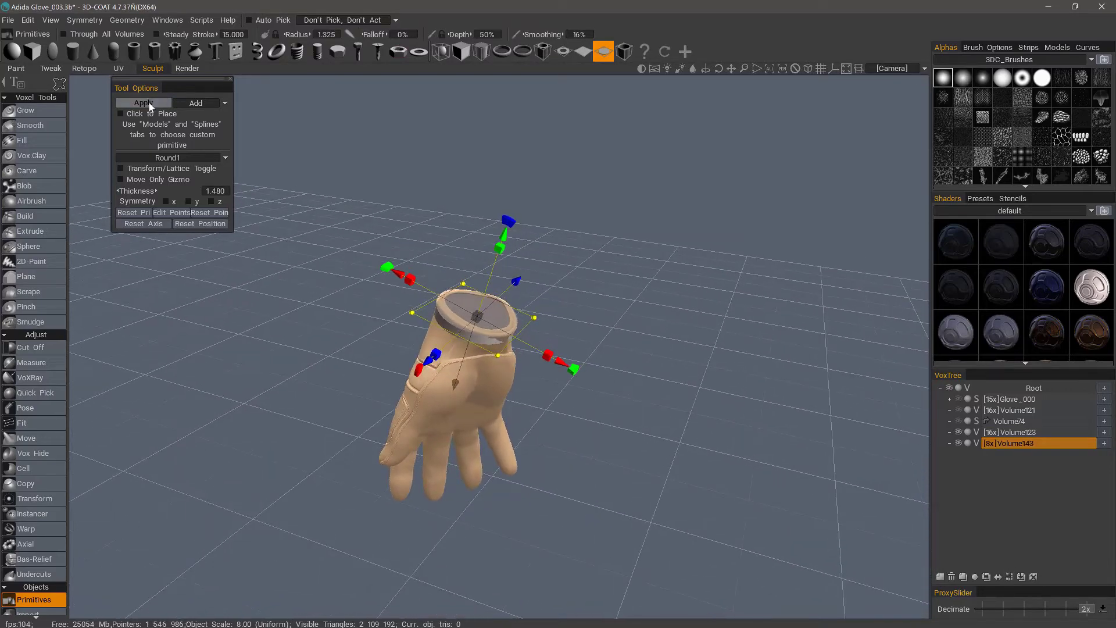
pyautogui.click(151, 105)
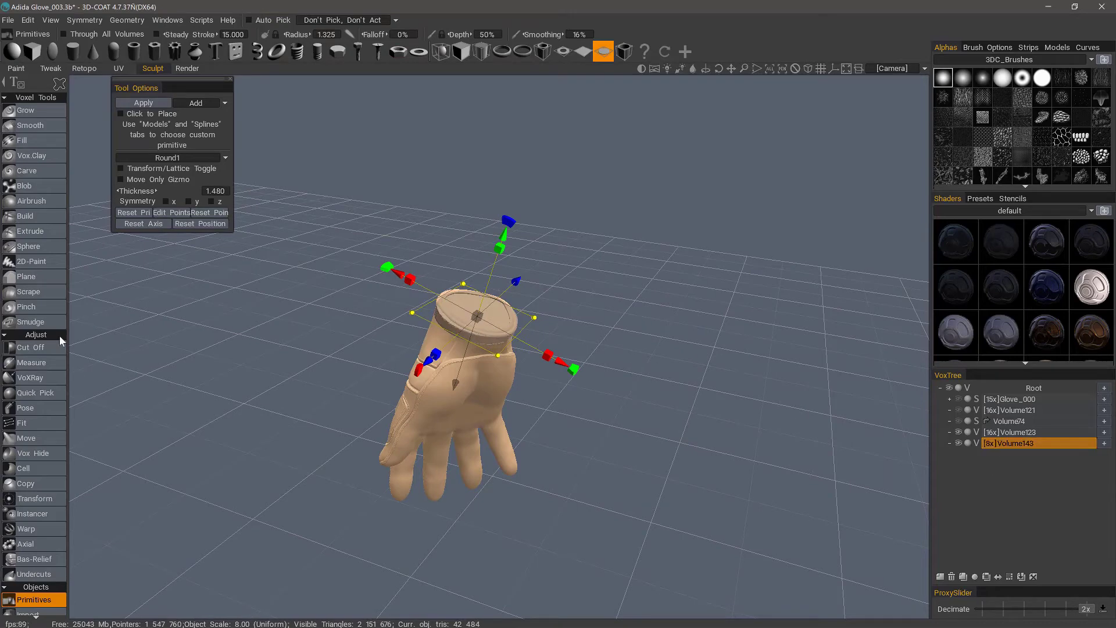
# Start the Cut Off tool and ghost the Volume123 glove, leaving the disc layer solid in a top view.
pyautogui.click(46, 347)
pyautogui.moveTo(260, 343); pyautogui.dragTo(353, 231)
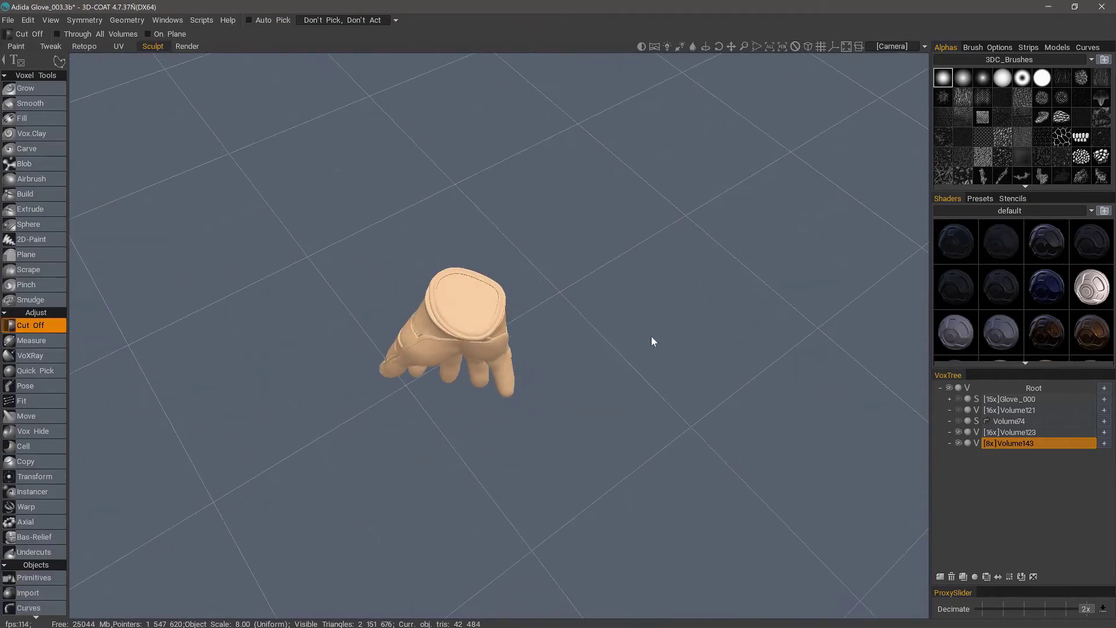
pyautogui.click(967, 431)
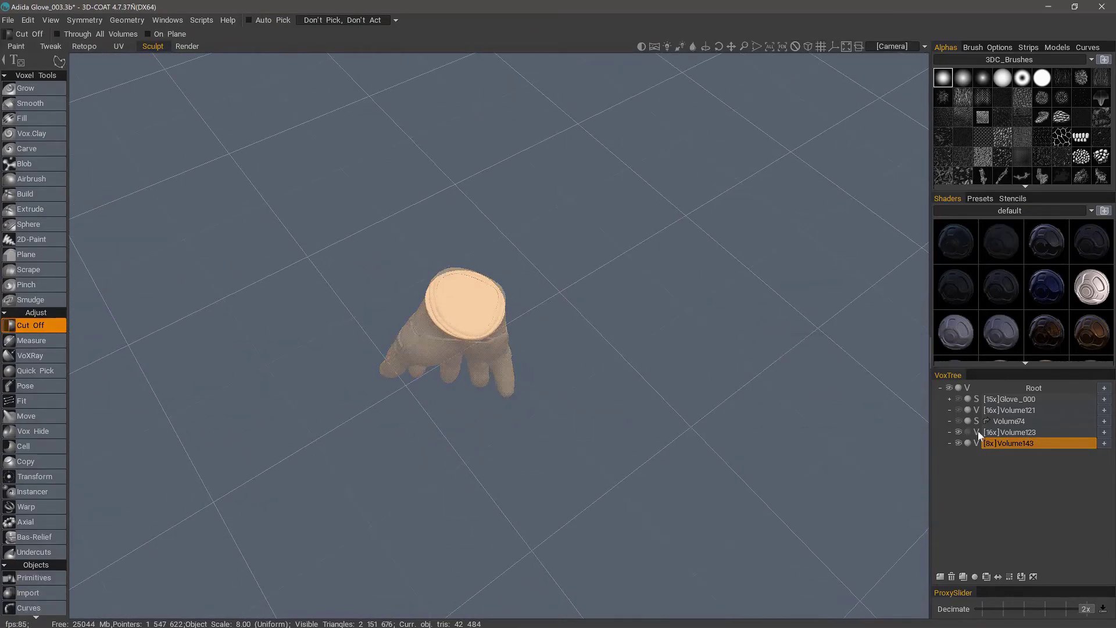
pyautogui.moveTo(734, 324); pyautogui.dragTo(735, 401)
pyautogui.scroll(5, 451, 308)
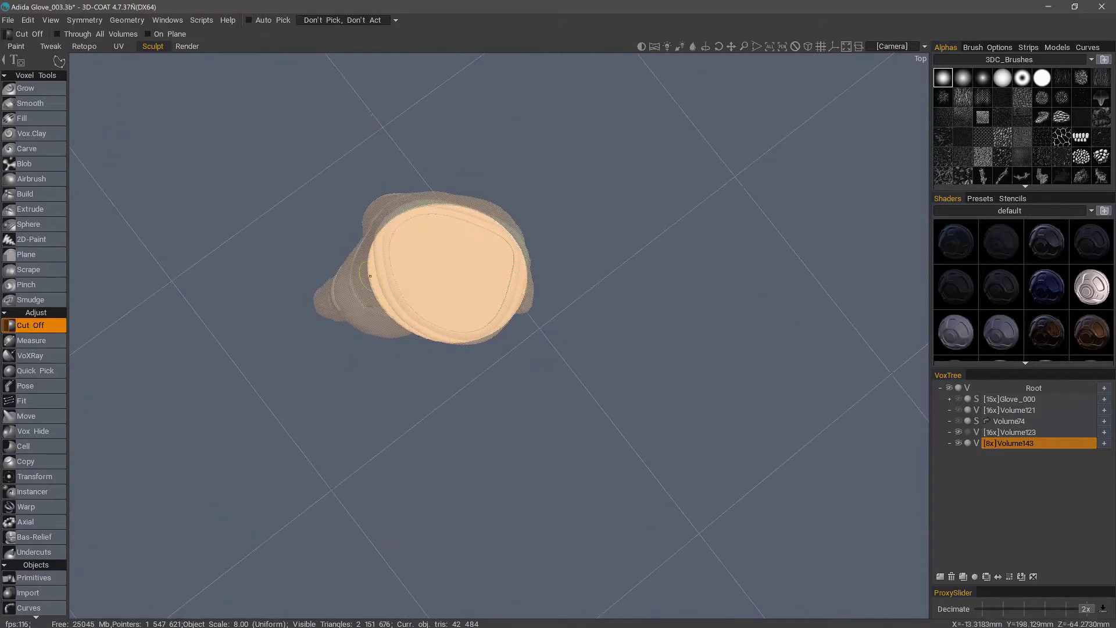
# Trim the disc layer with Cut Off along a closed spline following the cuff's rim, then unghost the Volume123 glove.
pyautogui.moveTo(55, 62)
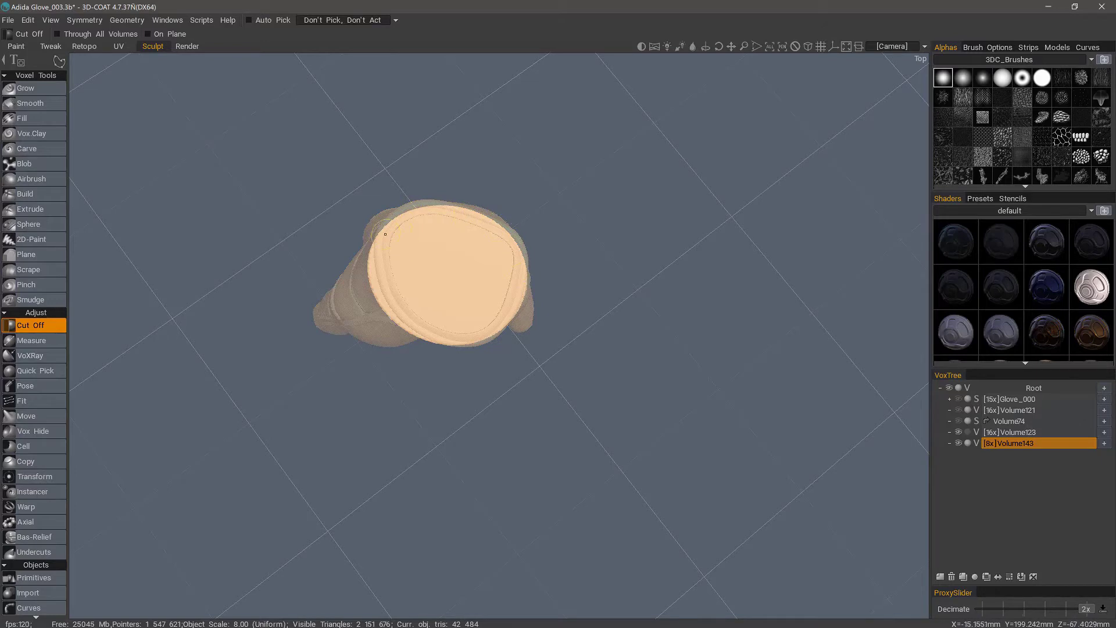
pyautogui.moveTo(385, 234)
pyautogui.mouseDown()
pyautogui.moveTo(405, 216)
pyautogui.moveTo(450, 212)
pyautogui.moveTo(503, 237)
pyautogui.moveTo(518, 261)
pyautogui.moveTo(508, 312)
pyautogui.moveTo(439, 336)
pyautogui.moveTo(388, 296)
pyautogui.mouseUp()
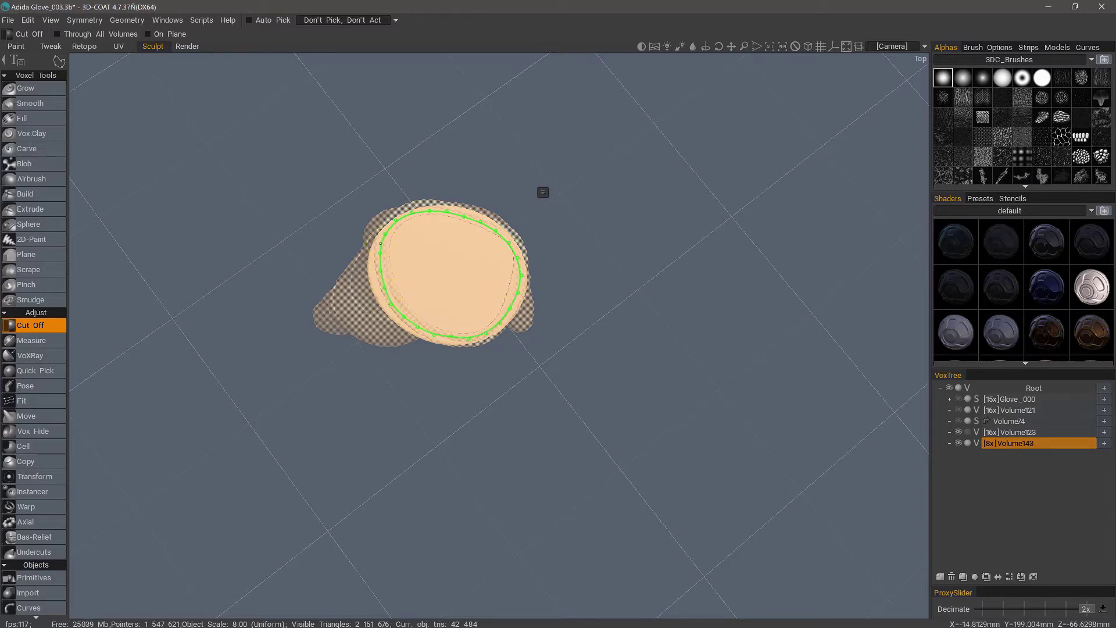
pyautogui.moveTo(380, 244); pyautogui.dragTo(309, 201)
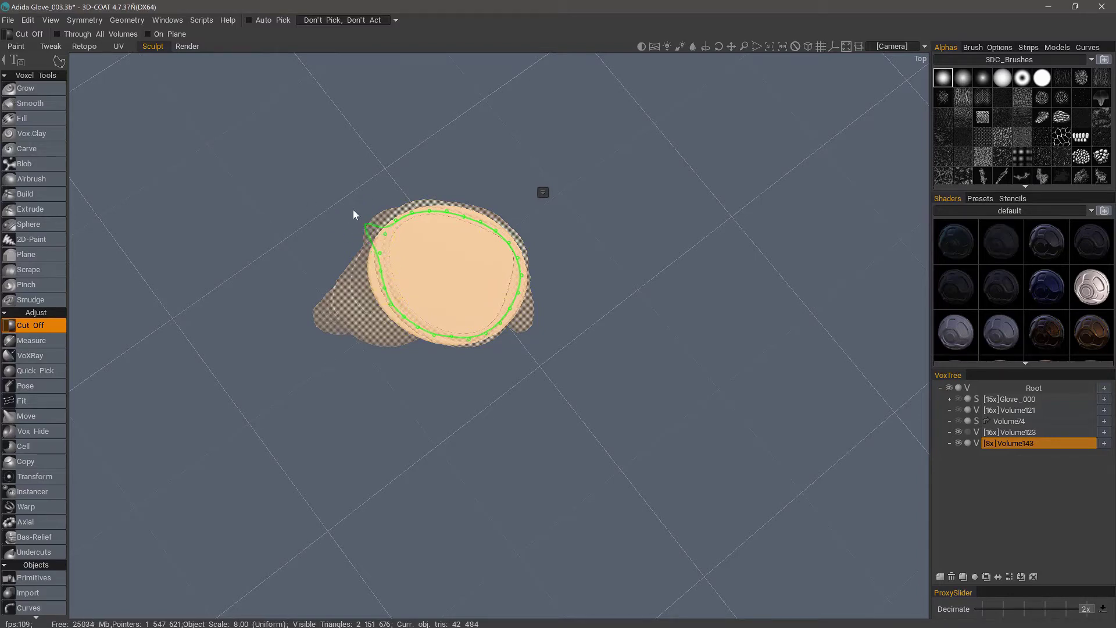
pyautogui.press('Escape')
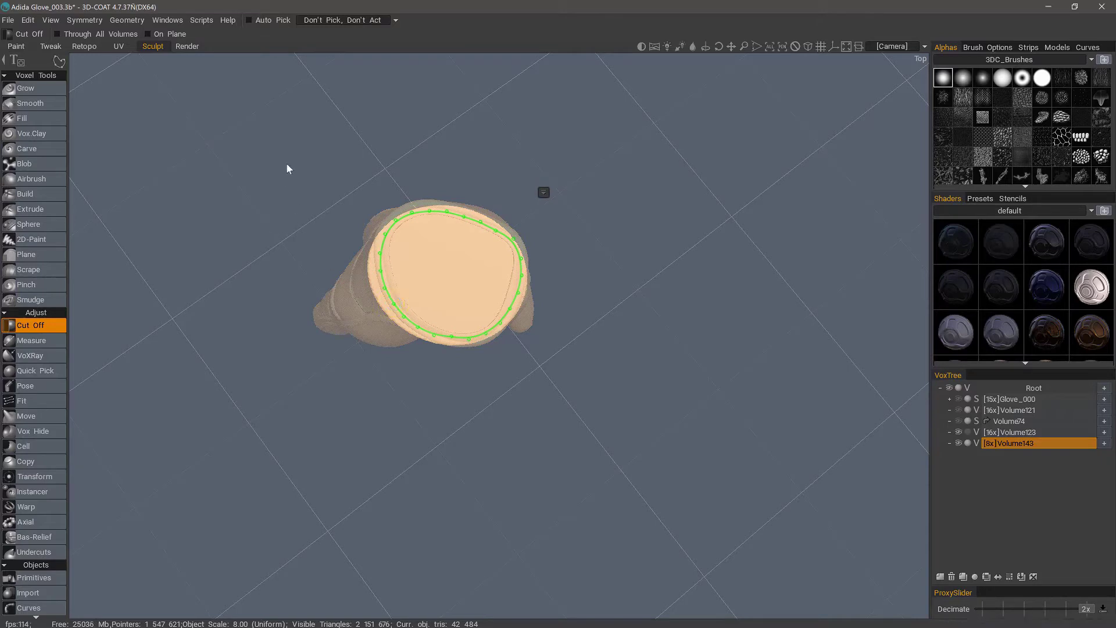
pyautogui.click(543, 193)
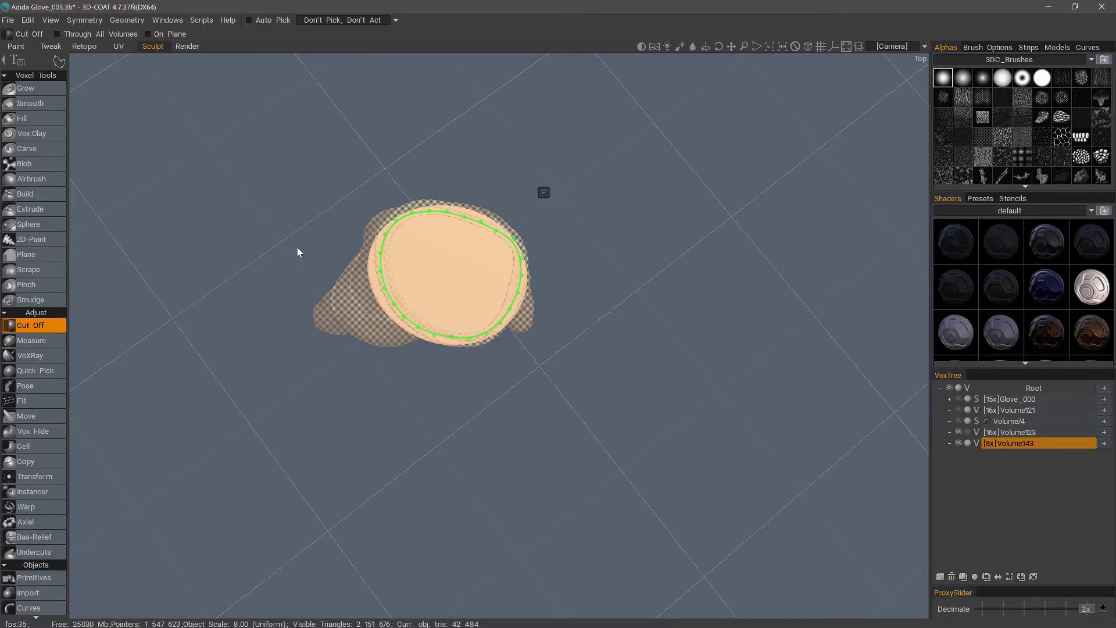
pyautogui.hotkey('shift', 'Return')
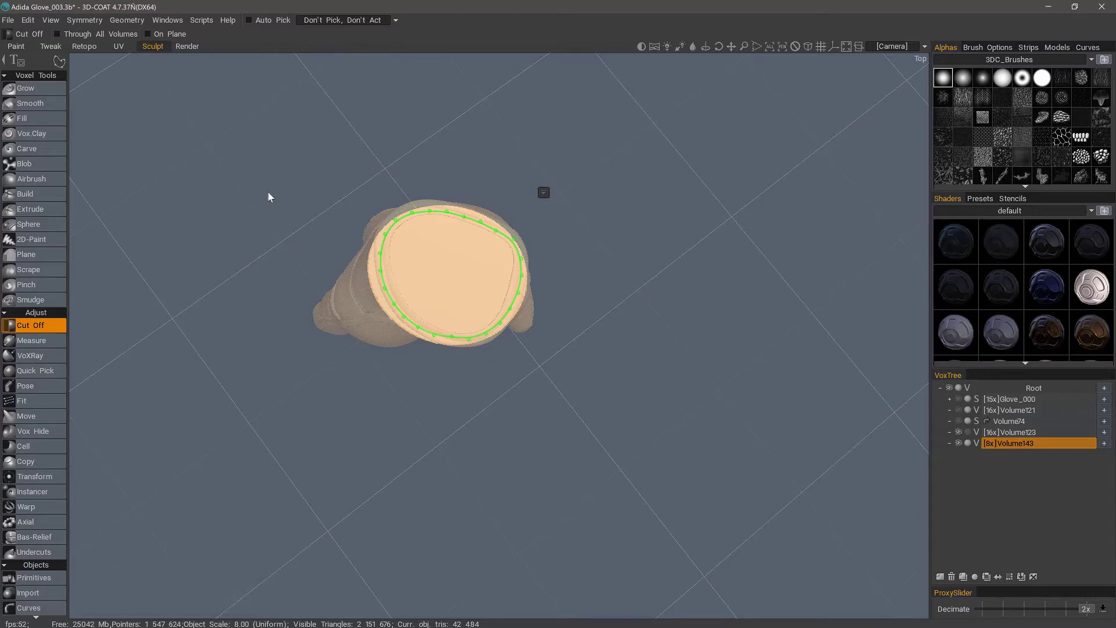
pyautogui.press('Escape')
pyautogui.moveTo(267, 192); pyautogui.dragTo(266, 282, button='middle')
pyautogui.click(968, 432)
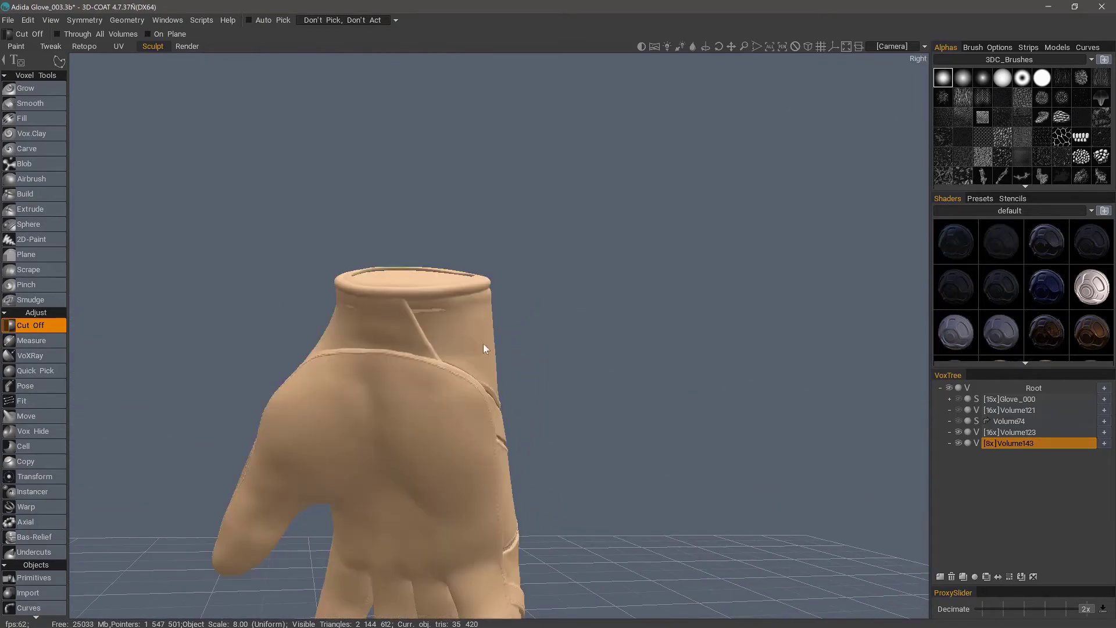
# Smooth the trimmed disc layer at the cuff with the Grow tool active and reduce the brush radius to 0.965.
pyautogui.click(1014, 443)
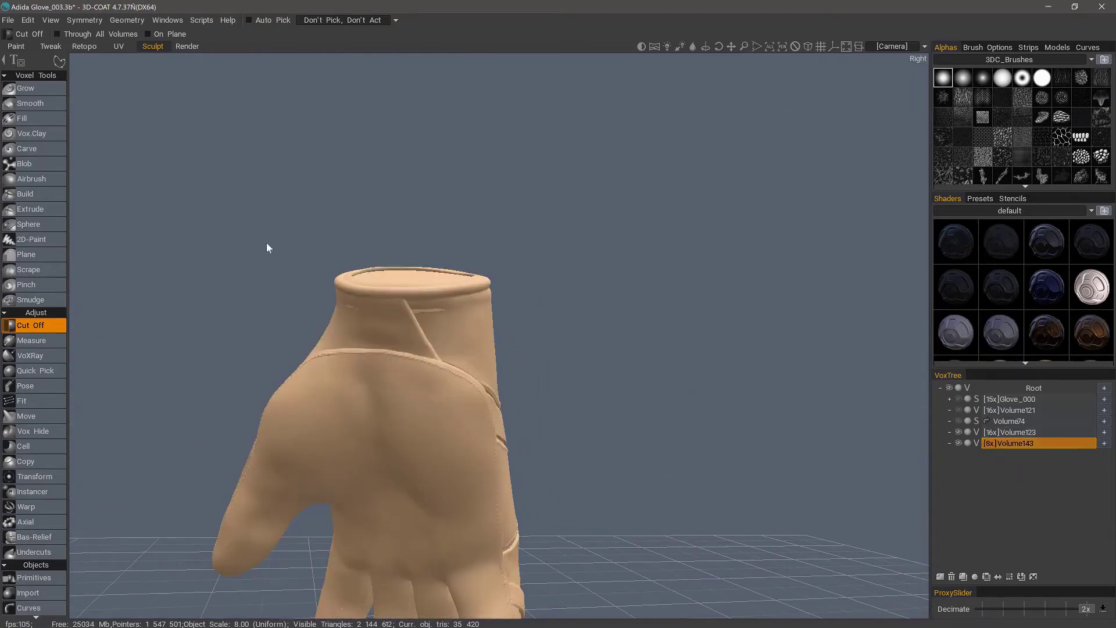
pyautogui.click(25, 88)
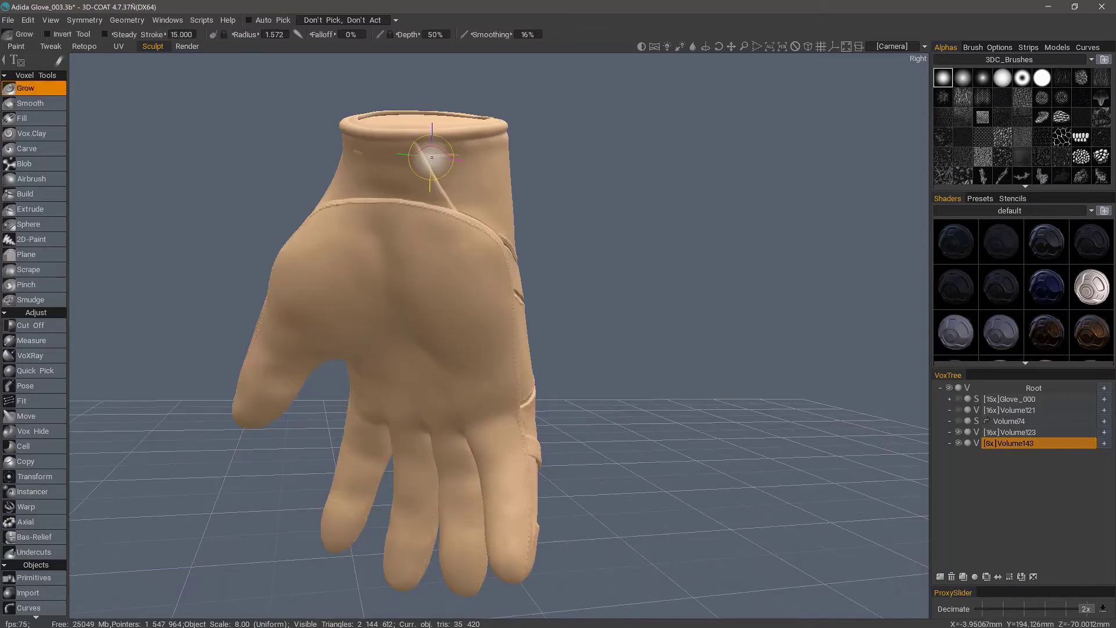
pyautogui.keyDown('shift'); pyautogui.moveTo(451, 156); pyautogui.dragTo(360, 154); pyautogui.keyUp('shift')
pyautogui.moveTo(307, 186); pyautogui.dragTo(418, 206)
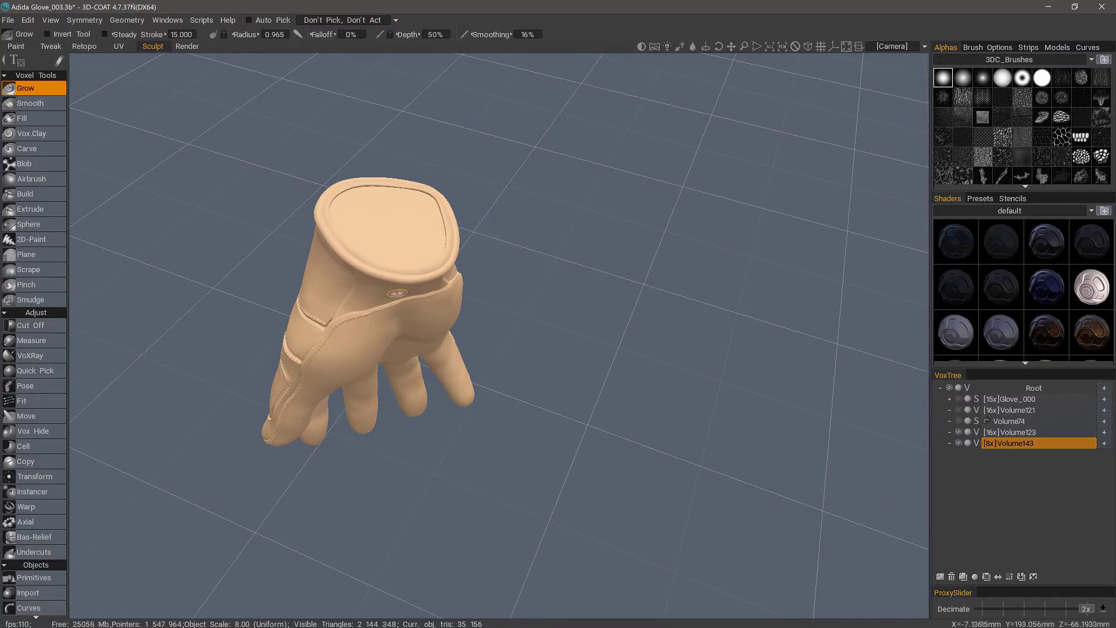
# Merge the disc layer Volume143 into the Volume123 glove layer.
pyautogui.click(1090, 445)
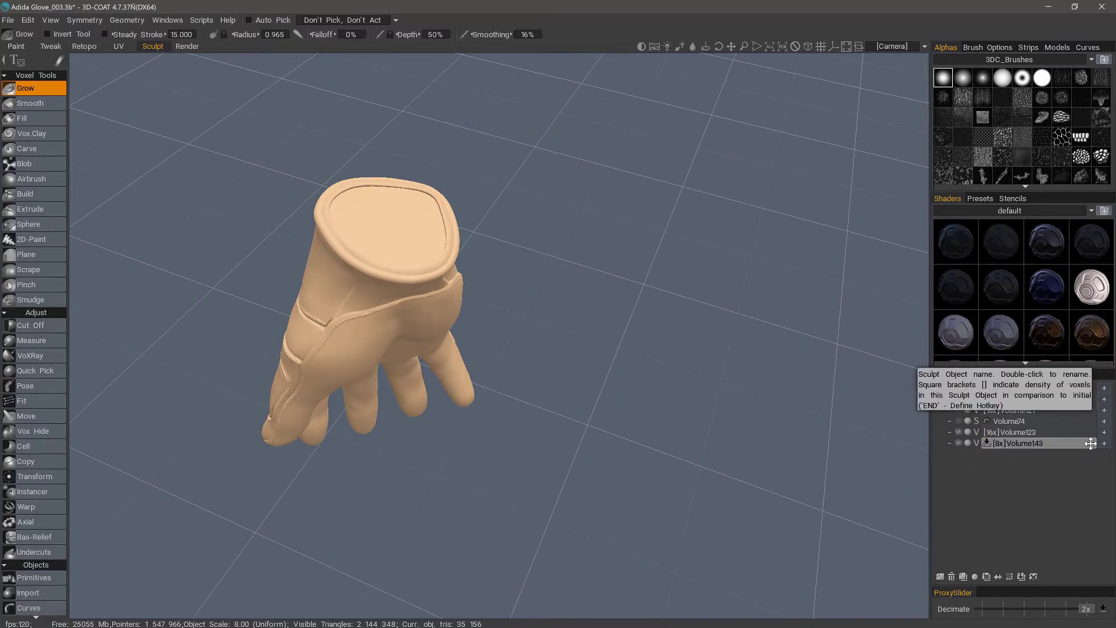
pyautogui.click(1090, 443)
pyautogui.press('shift')
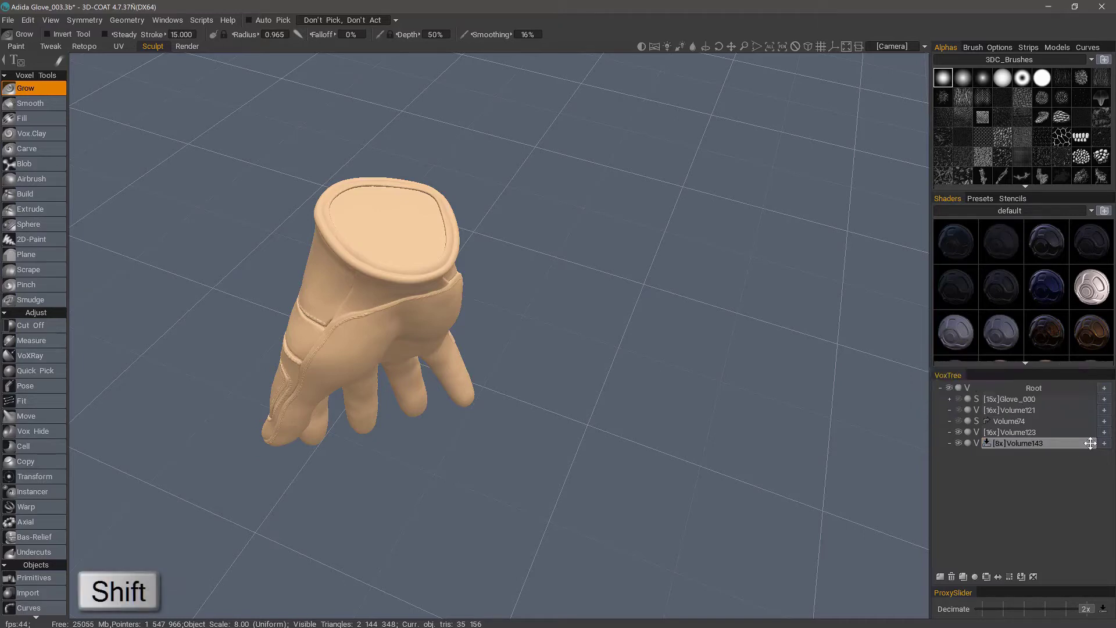
pyautogui.keyDown('shift'); pyautogui.moveTo(1090, 443); pyautogui.dragTo(1088, 432); pyautogui.keyUp('shift')
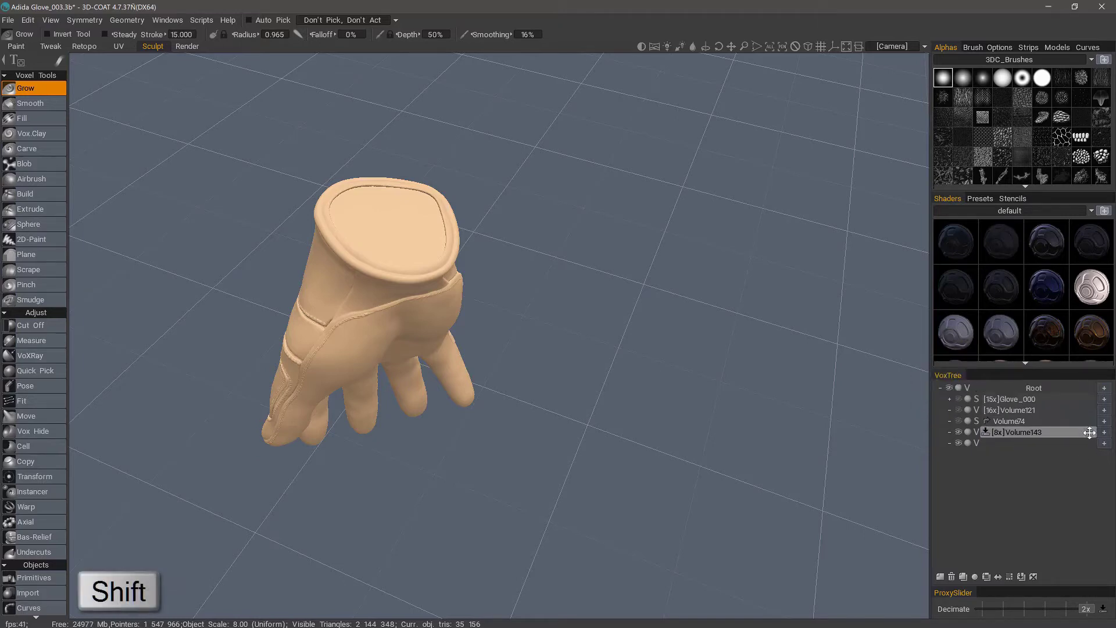
# Apply Smooth All repeatedly to the merged Volume123 glove layer to soften its seams and the cuff cap.
pyautogui.moveTo(137, 480); pyautogui.dragTo(484, 264)
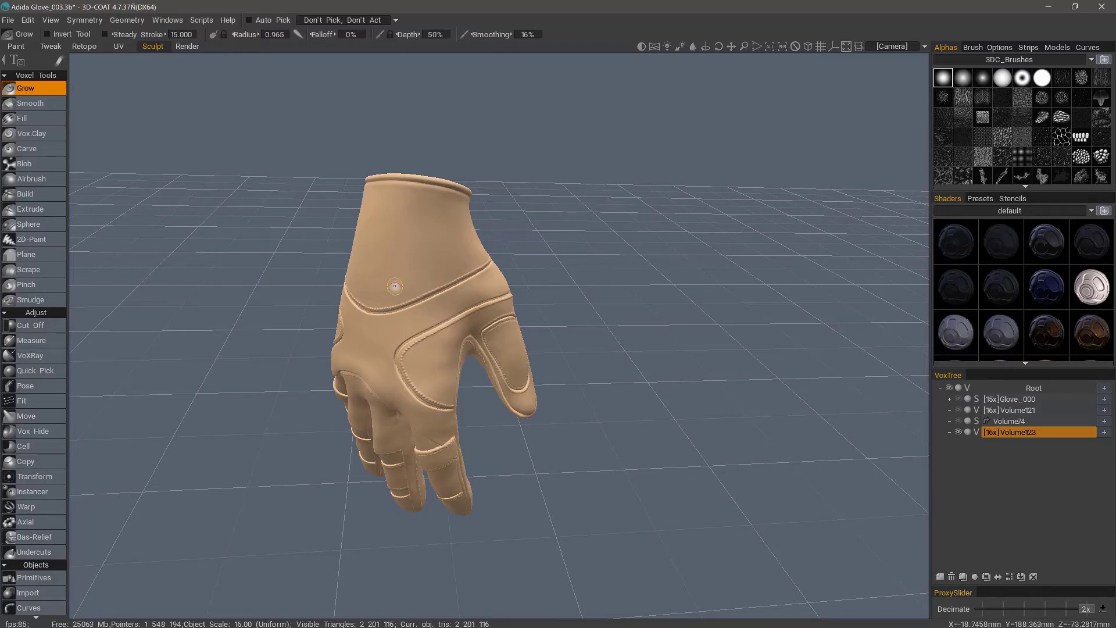
pyautogui.moveTo(342, 276); pyautogui.dragTo(471, 313)
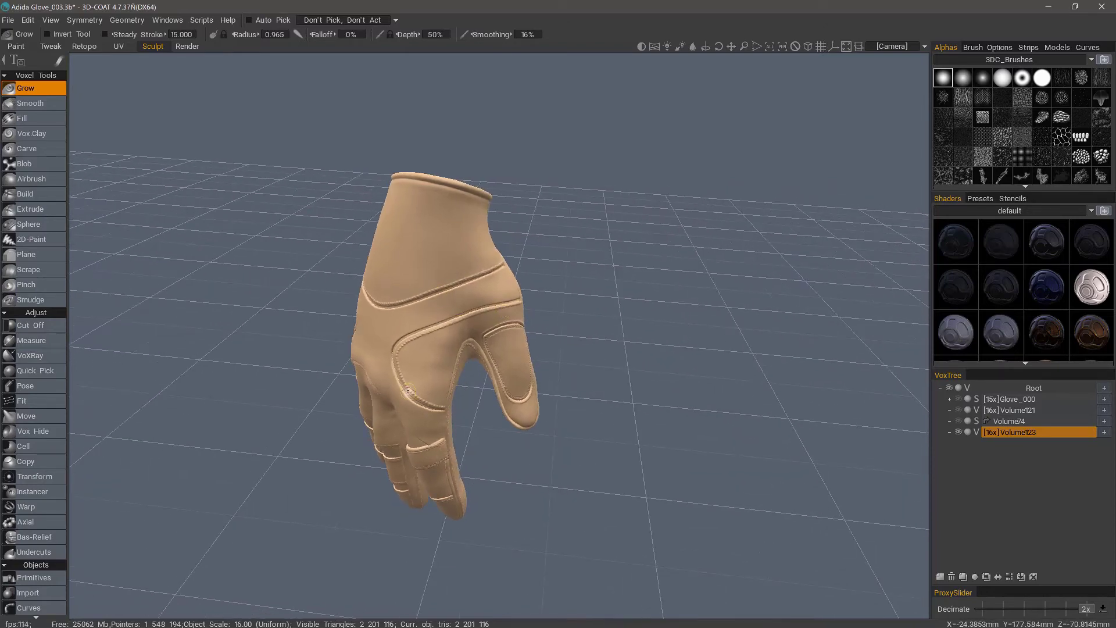
pyautogui.moveTo(421, 273)
pyautogui.mouseDown()
pyautogui.moveTo(420, 324)
pyautogui.moveTo(465, 302)
pyautogui.moveTo(518, 252)
pyautogui.mouseUp()
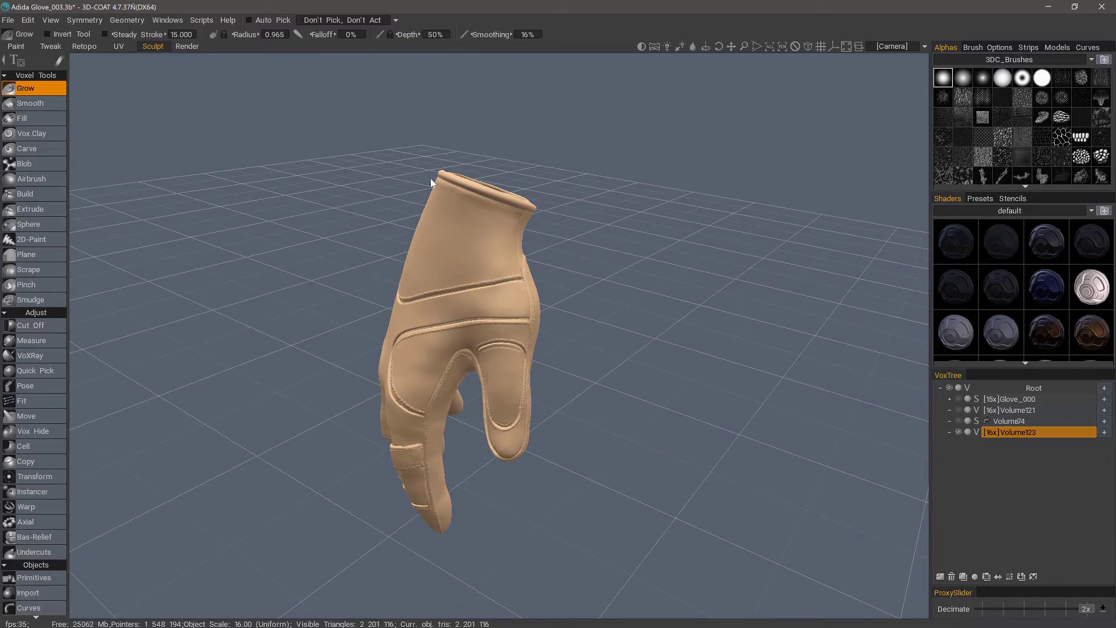
pyautogui.moveTo(458, 263); pyautogui.dragTo(423, 294)
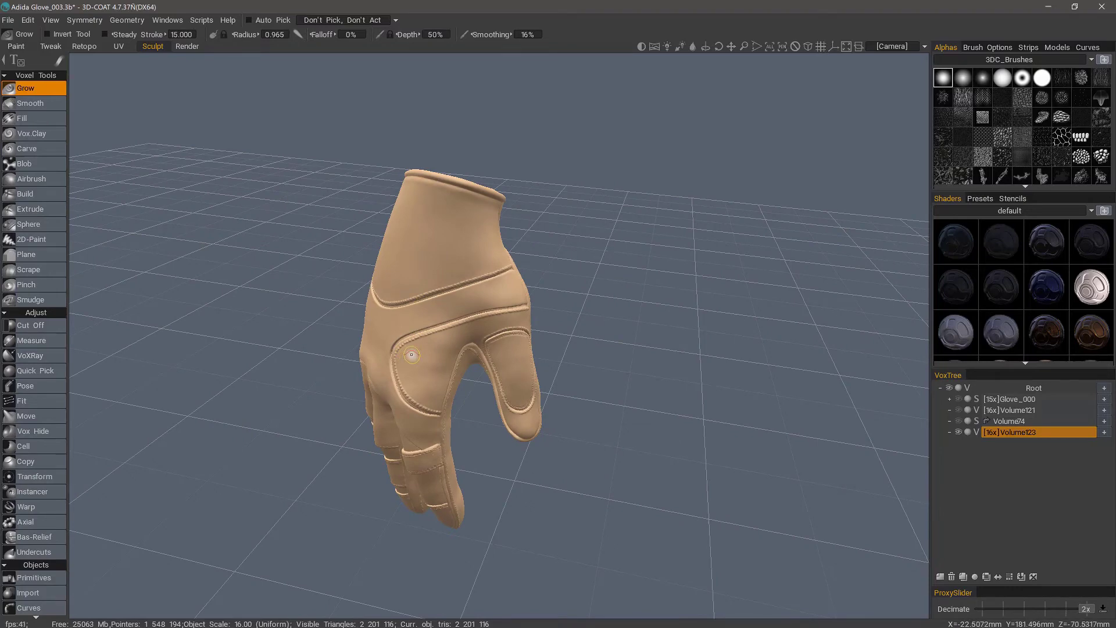
pyautogui.scroll(-5, 35, 302)
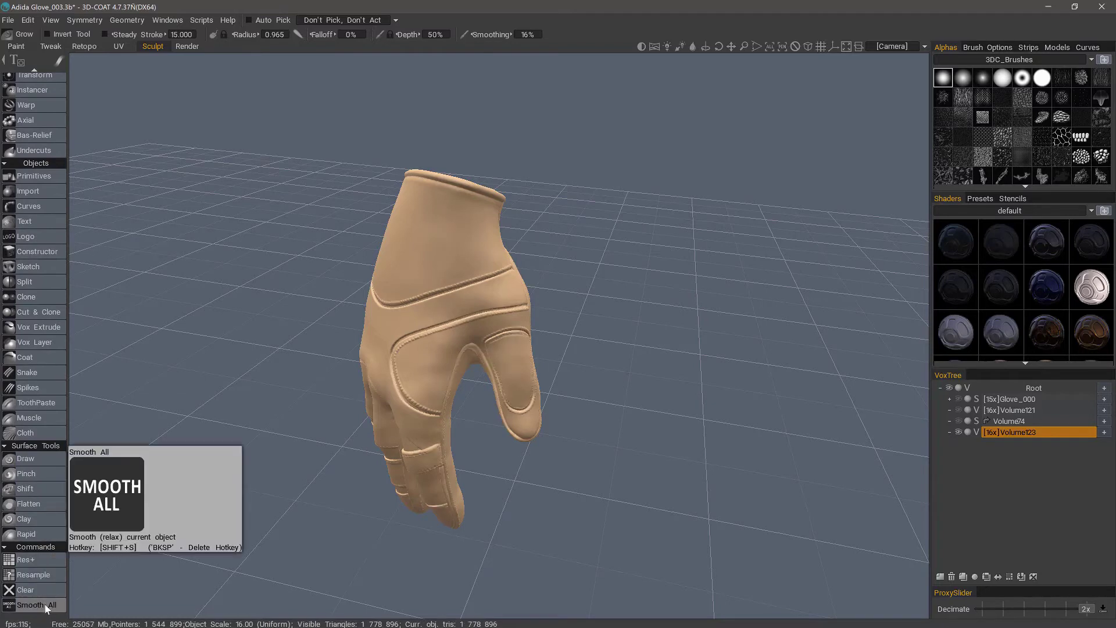
pyautogui.click(45, 607)
pyautogui.click(43, 607)
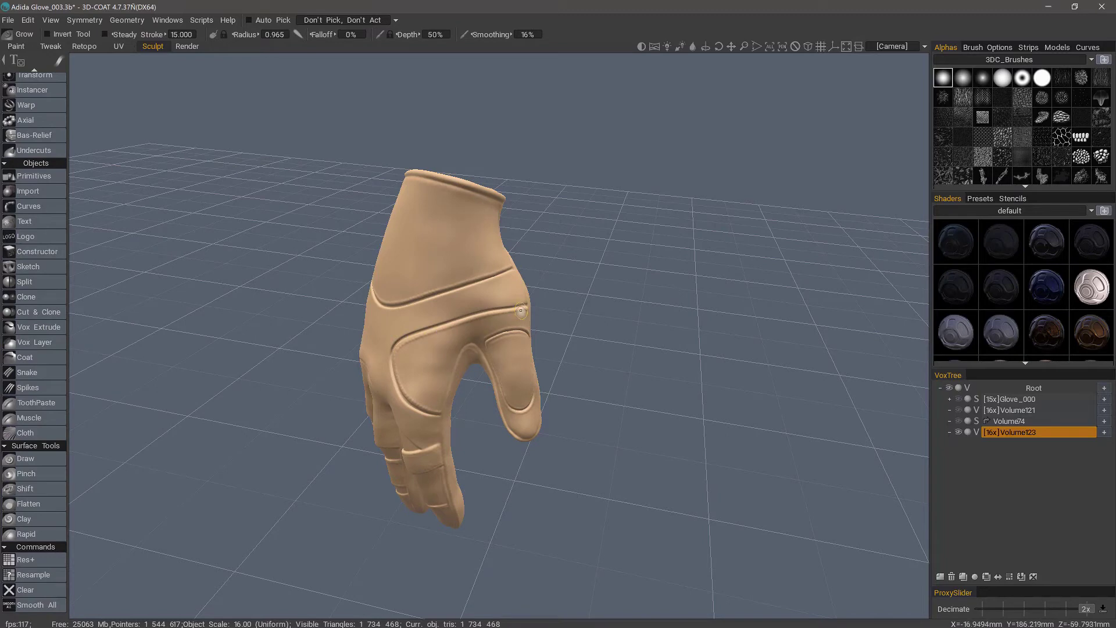
pyautogui.click(42, 606)
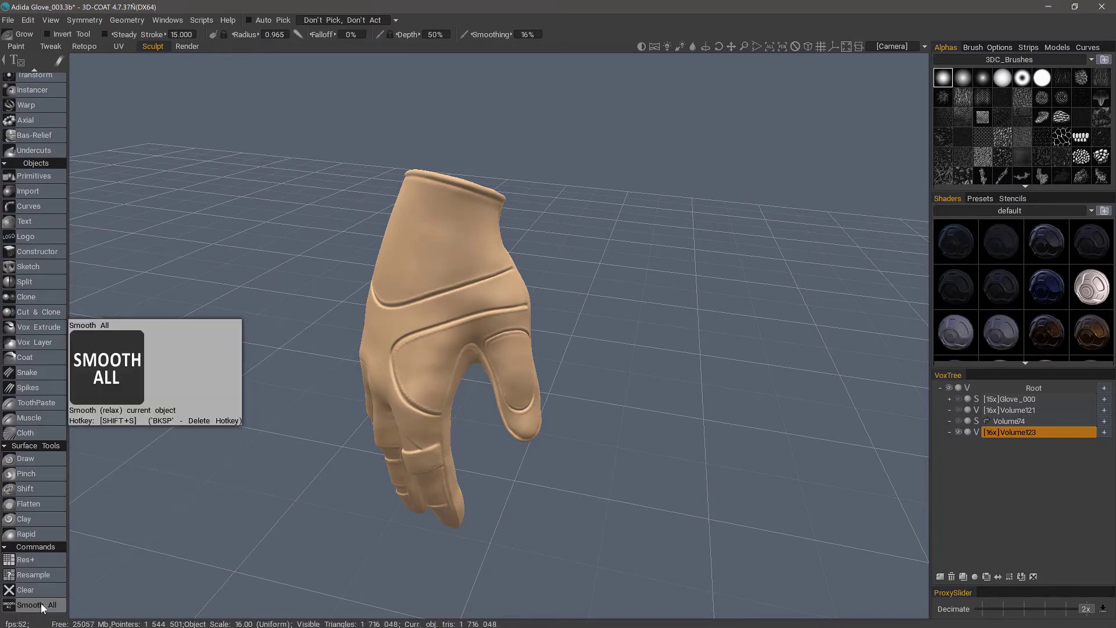
pyautogui.click(42, 606)
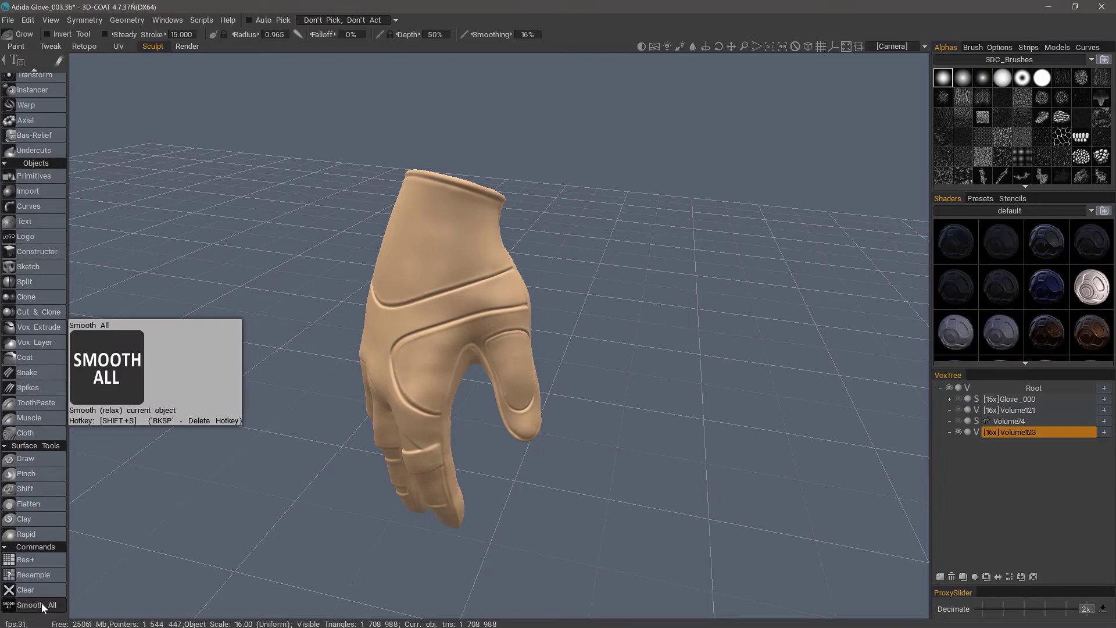
pyautogui.click(42, 606)
pyautogui.click(42, 605)
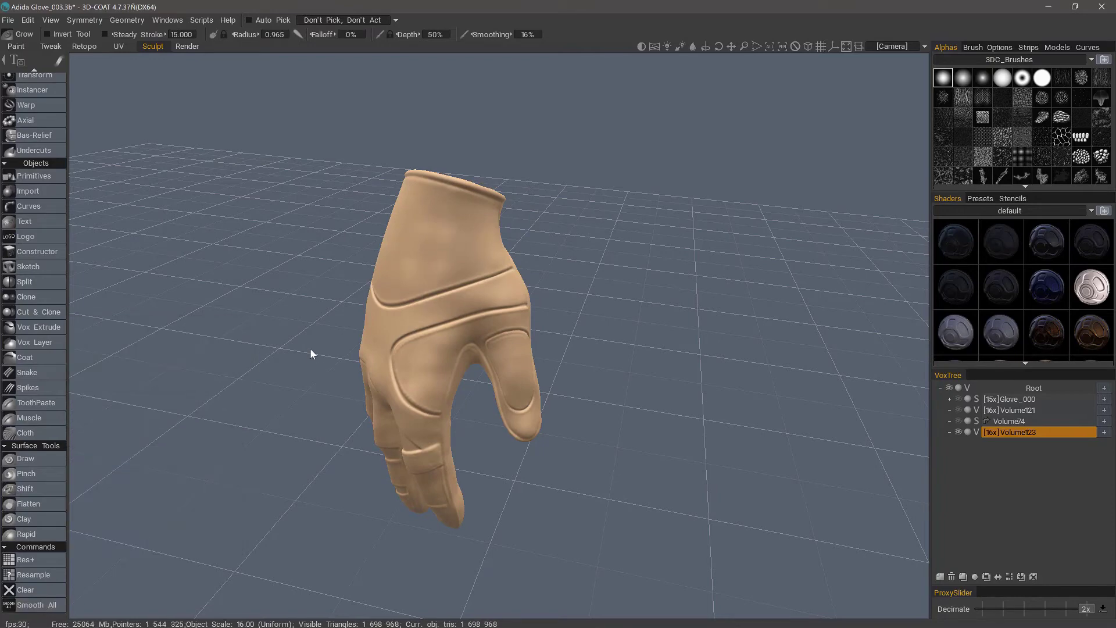
# Examine the capped cuff and use the wireframe display to check the glove for leftover internal geometry.
pyautogui.moveTo(311, 353); pyautogui.dragTo(507, 178)
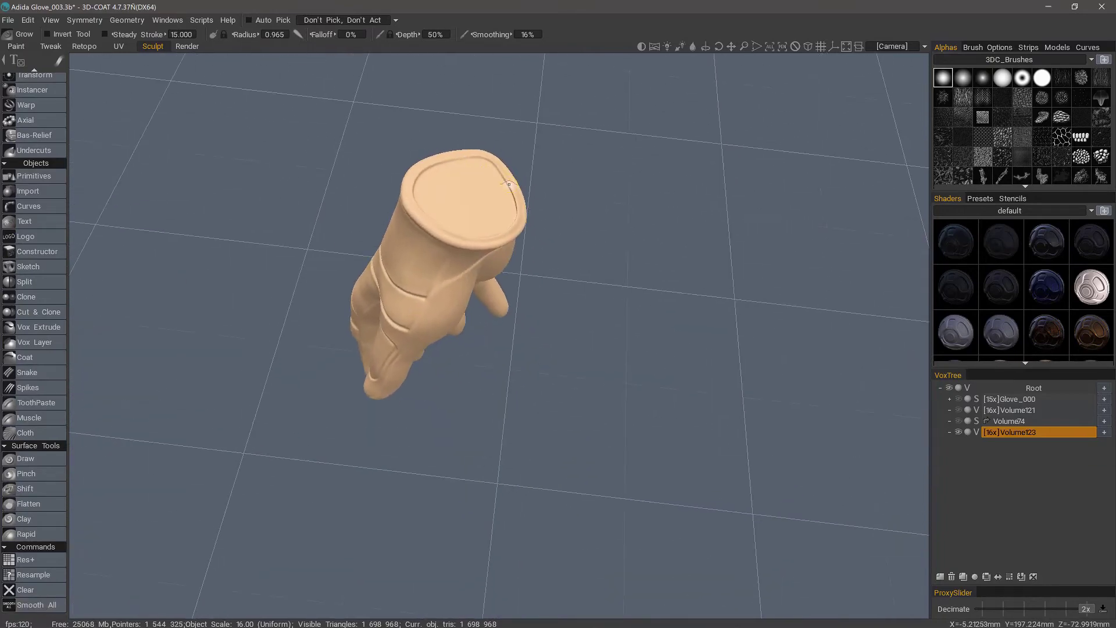
pyautogui.scroll(2, 465, 246)
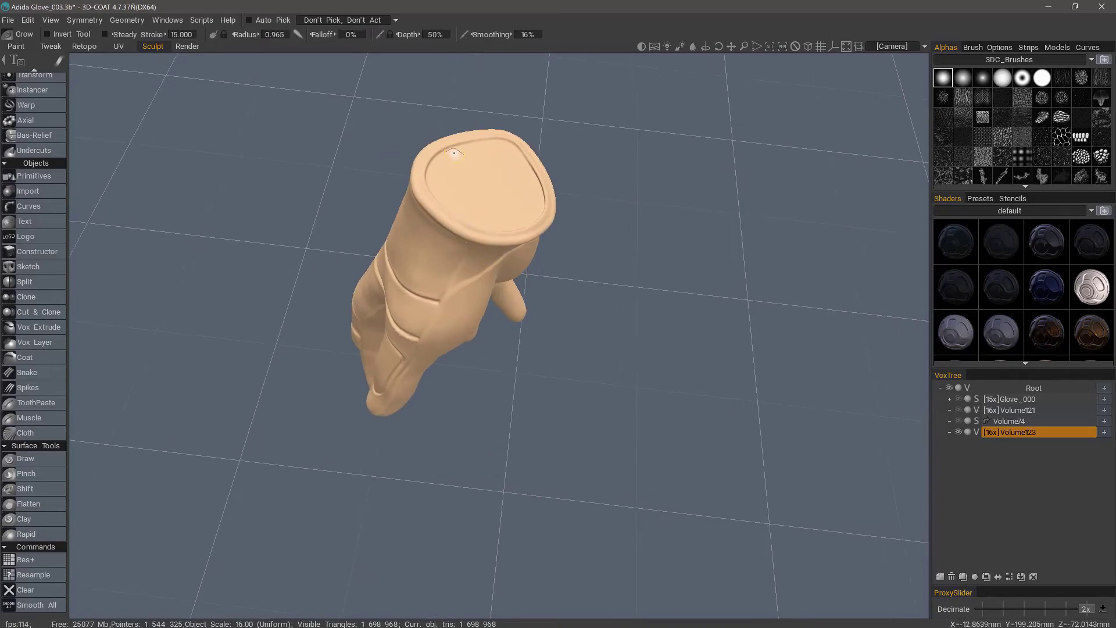
pyautogui.moveTo(544, 165)
pyautogui.mouseDown()
pyautogui.moveTo(439, 234)
pyautogui.moveTo(431, 257)
pyautogui.moveTo(459, 220)
pyautogui.mouseUp()
pyautogui.scroll(5, 430, 216)
pyautogui.press('w')
pyautogui.scroll(5, 263, 223)
pyautogui.keyDown('alt'); pyautogui.moveTo(263, 223); pyautogui.dragTo(547, 151); pyautogui.keyUp('alt')
pyautogui.keyDown('alt'); pyautogui.moveTo(331, 322); pyautogui.dragTo(498, 291); pyautogui.keyUp('alt')
pyautogui.keyDown('alt'); pyautogui.moveTo(499, 291); pyautogui.dragTo(401, 384, button='middle'); pyautogui.keyUp('alt')
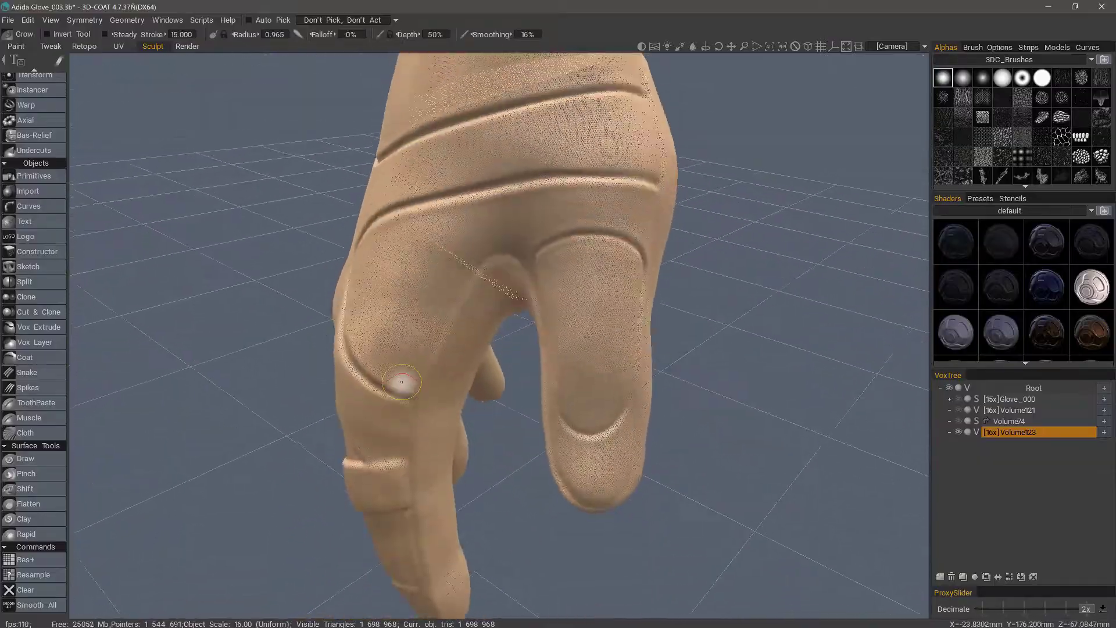
pyautogui.keyDown('alt'); pyautogui.moveTo(401, 384); pyautogui.dragTo(142, 520); pyautogui.keyUp('alt')
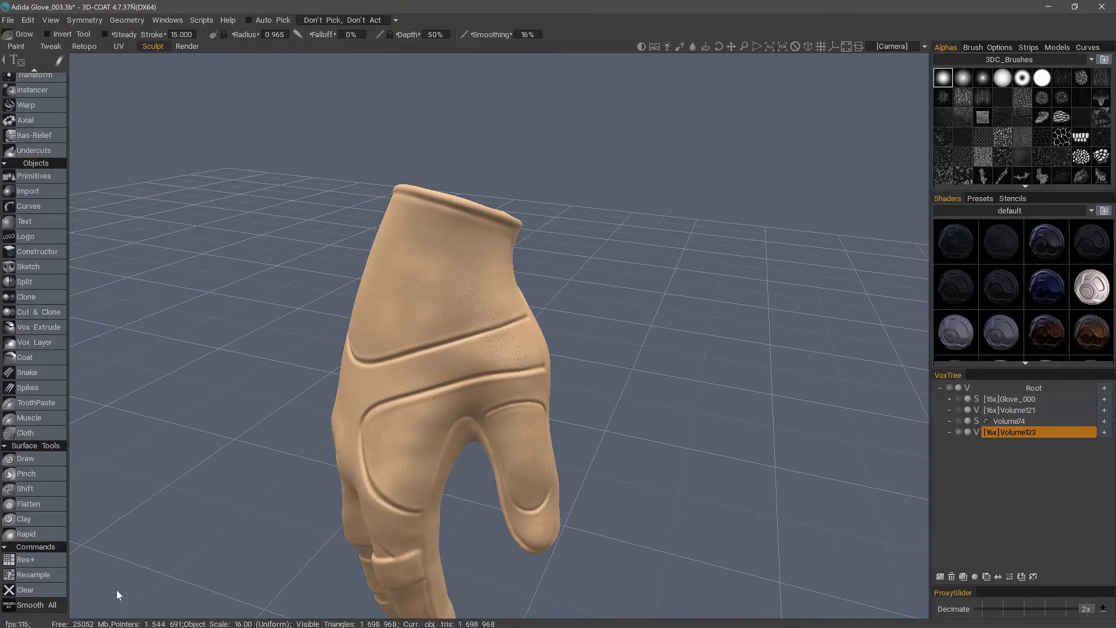
pyautogui.keyDown('alt'); pyautogui.moveTo(305, 442); pyautogui.dragTo(275, 414); pyautogui.keyUp('alt')
# Run Fill Voids on the Volume123 layer to remove the cavities inside the glove.
pyautogui.scroll(6, 276, 414)
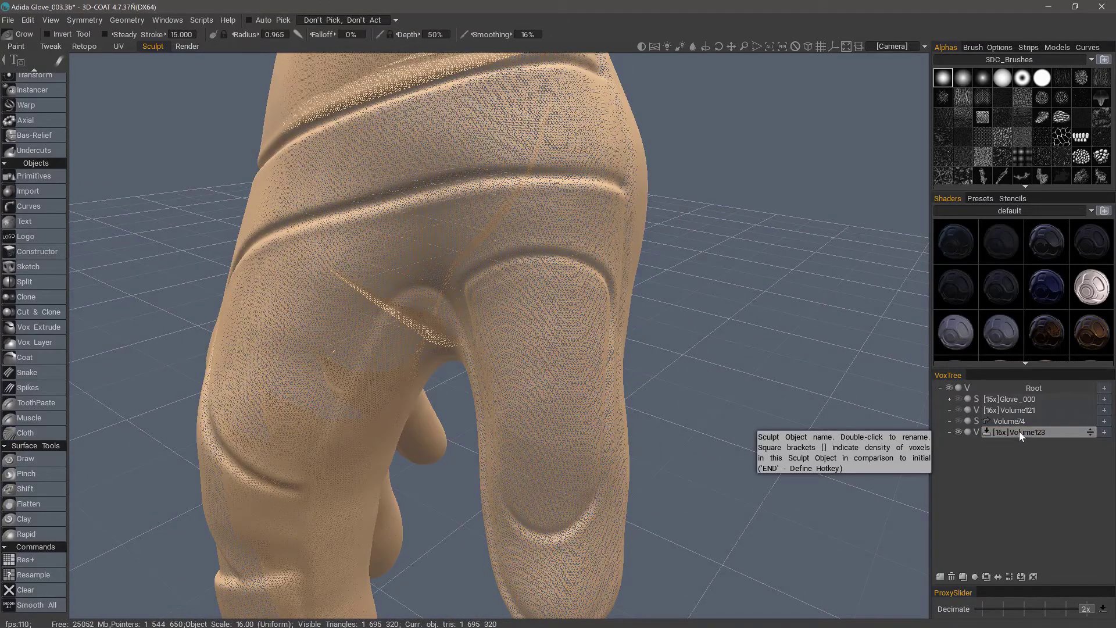
pyautogui.rightClick(1021, 431)
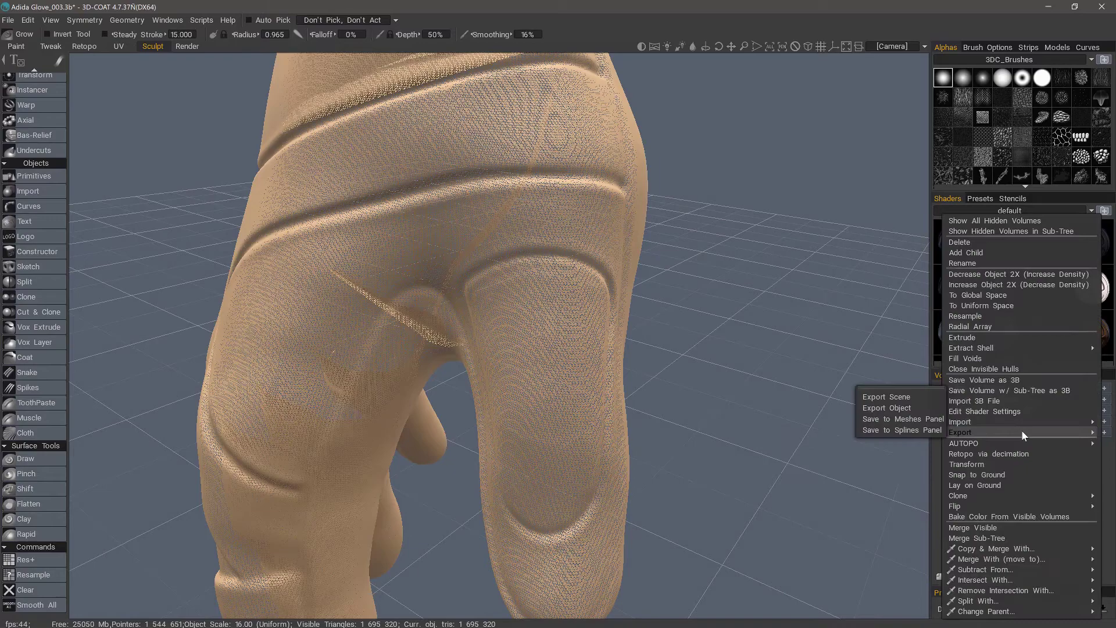
pyautogui.click(979, 358)
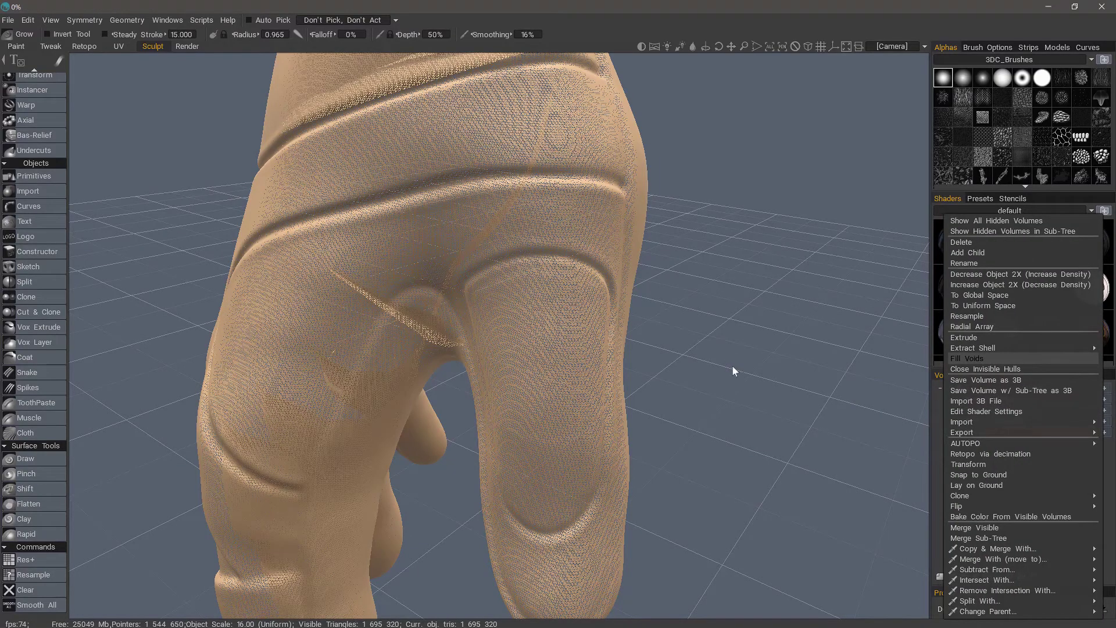
# Convert the filled Volume123 layer from voxel mode to surface mode.
pyautogui.moveTo(733, 366); pyautogui.dragTo(367, 246)
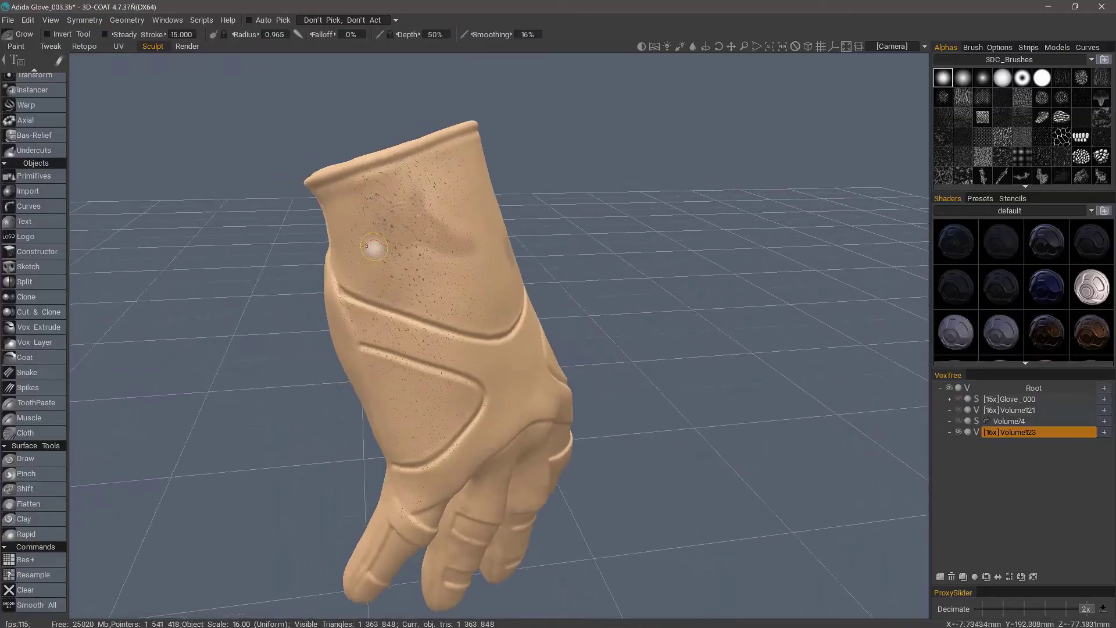
pyautogui.keyDown('alt'); pyautogui.moveTo(367, 246); pyautogui.dragTo(349, 273, button='right'); pyautogui.keyUp('alt')
pyautogui.moveTo(349, 274)
pyautogui.keyDown('alt'); pyautogui.mouseDown()
pyautogui.moveTo(329, 277)
pyautogui.moveTo(348, 244)
pyautogui.moveTo(351, 272)
pyautogui.mouseUp(); pyautogui.keyUp('alt')
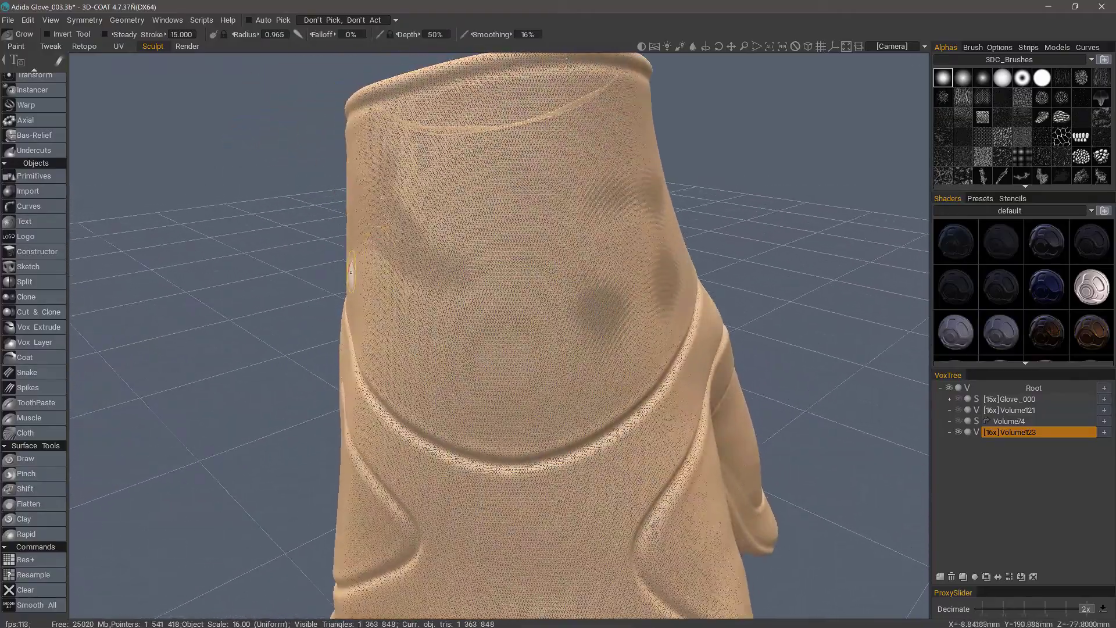
pyautogui.keyDown('alt'); pyautogui.moveTo(381, 252); pyautogui.dragTo(396, 234, button='right'); pyautogui.keyUp('alt')
pyautogui.keyDown('alt'); pyautogui.moveTo(412, 267); pyautogui.dragTo(449, 270); pyautogui.keyUp('alt')
pyautogui.click(365, 17)
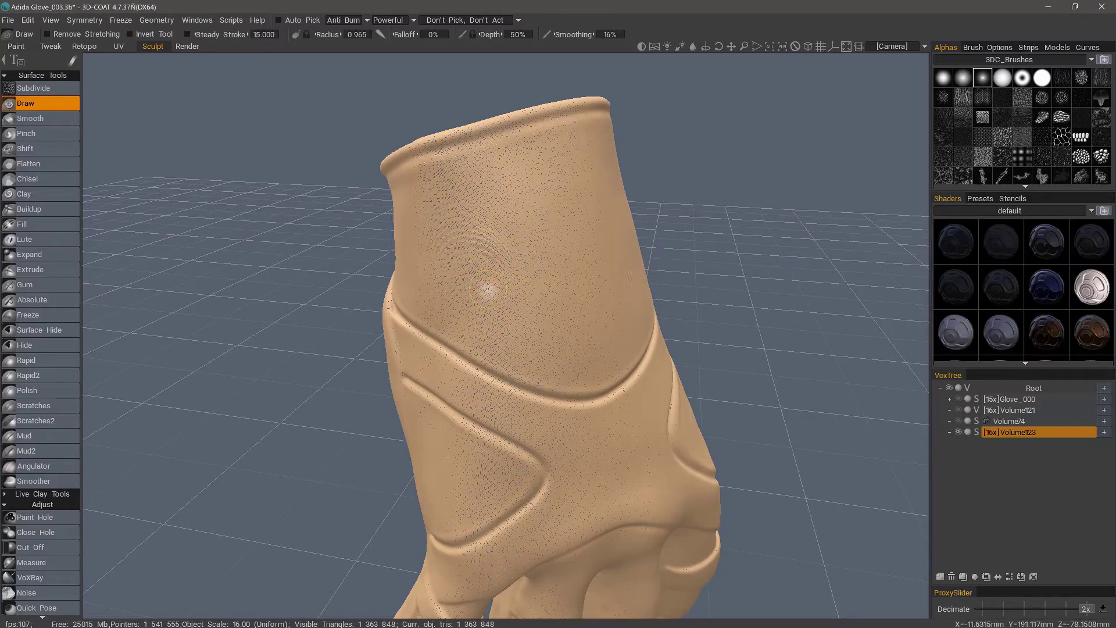
# Hide the wireframe and smooth out the ripples on the cuff's surface with smoothing strength at 96%.
pyautogui.press('w')
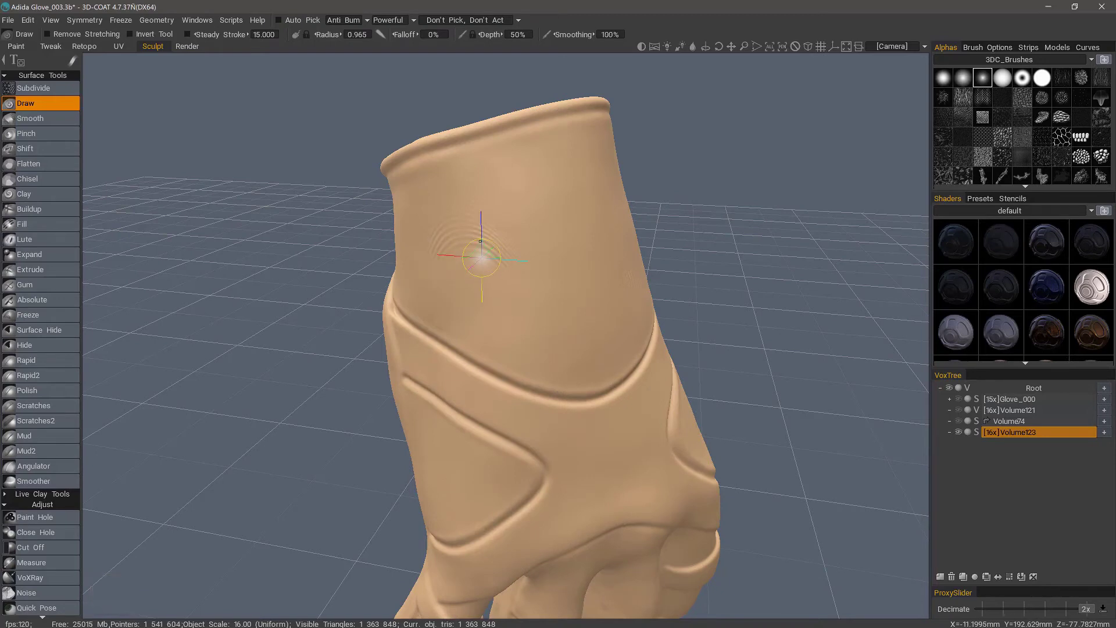
pyautogui.press('shift')
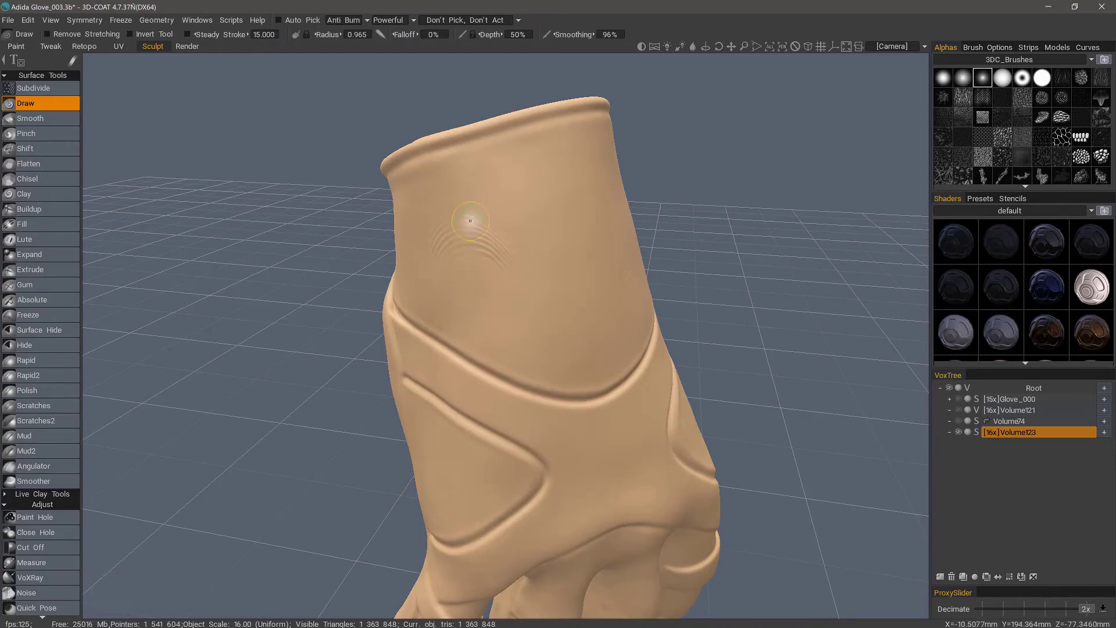
pyautogui.moveTo(470, 221)
pyautogui.keyDown('shift'); pyautogui.mouseDown()
pyautogui.moveTo(496, 261)
pyautogui.moveTo(466, 195)
pyautogui.moveTo(520, 271)
pyautogui.moveTo(436, 219)
pyautogui.moveTo(443, 255)
pyautogui.mouseUp(); pyautogui.keyUp('shift')
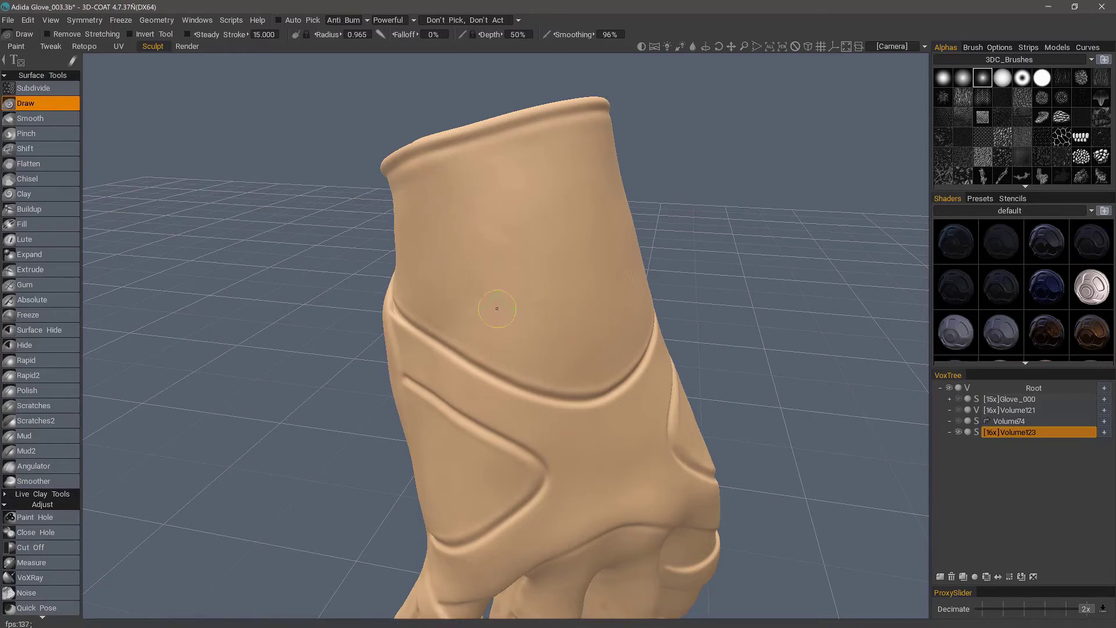
# Smooth out the remaining ripples on the back of the glove's cuff with smoothing strength at 96%.
pyautogui.moveTo(497, 309)
pyautogui.keyDown('shift'); pyautogui.mouseDown()
pyautogui.moveTo(498, 294)
pyautogui.moveTo(428, 216)
pyautogui.moveTo(525, 289)
pyautogui.moveTo(501, 234)
pyautogui.mouseUp(); pyautogui.keyUp('shift')
pyautogui.moveTo(481, 324); pyautogui.dragTo(468, 250, button='right')
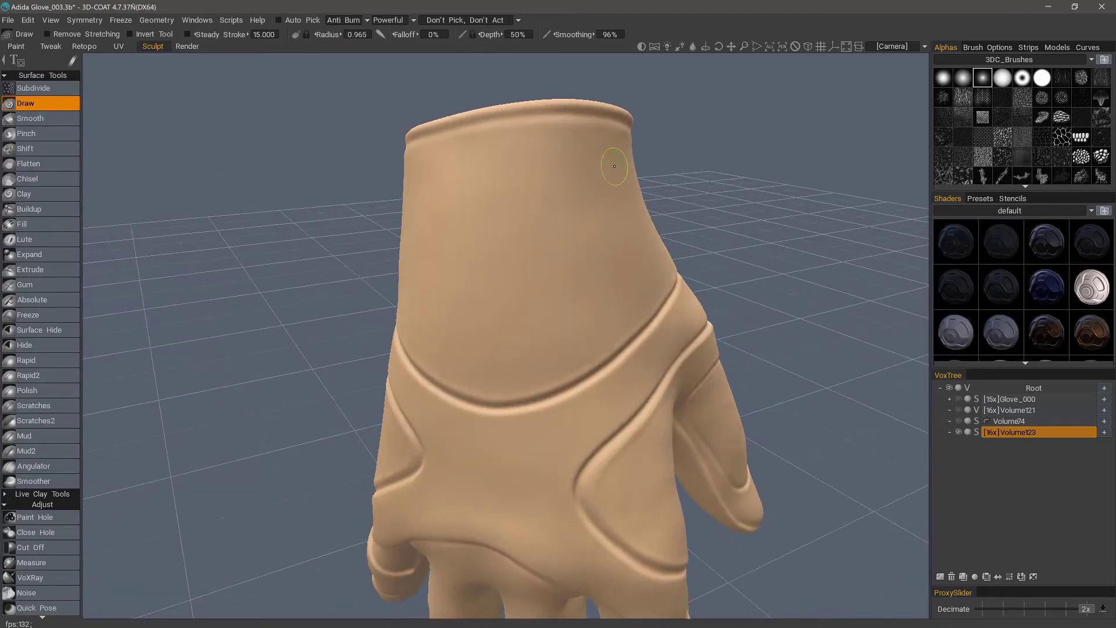
pyautogui.moveTo(588, 195)
pyautogui.mouseDown(button='right')
pyautogui.moveTo(451, 200)
pyautogui.moveTo(427, 212)
pyautogui.mouseUp(button='right')
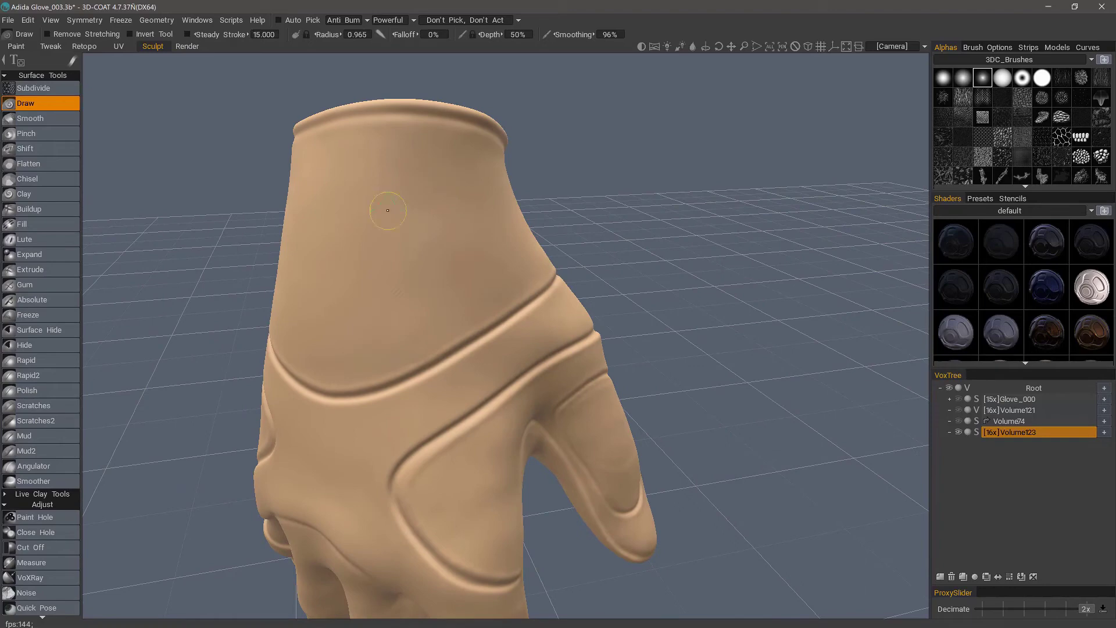
# Examine the thumb, fingers and back of the hand on the merged glove for surface flaws.
pyautogui.moveTo(365, 335)
pyautogui.mouseDown(button='right')
pyautogui.moveTo(512, 402)
pyautogui.moveTo(584, 483)
pyautogui.mouseUp(button='right')
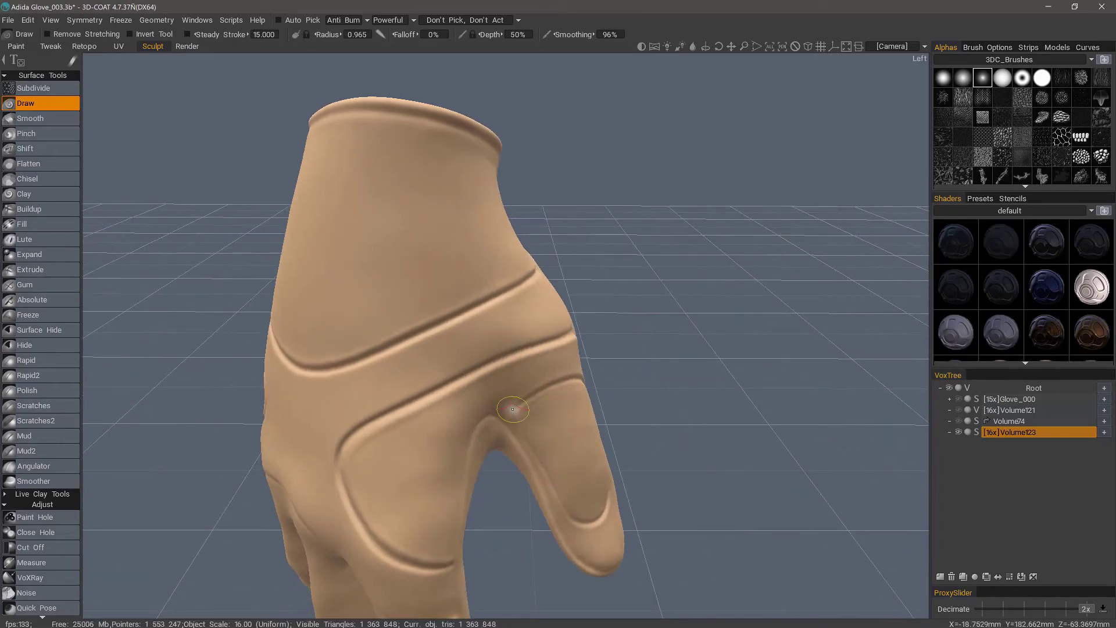
pyautogui.moveTo(512, 409); pyautogui.dragTo(459, 384, button='right')
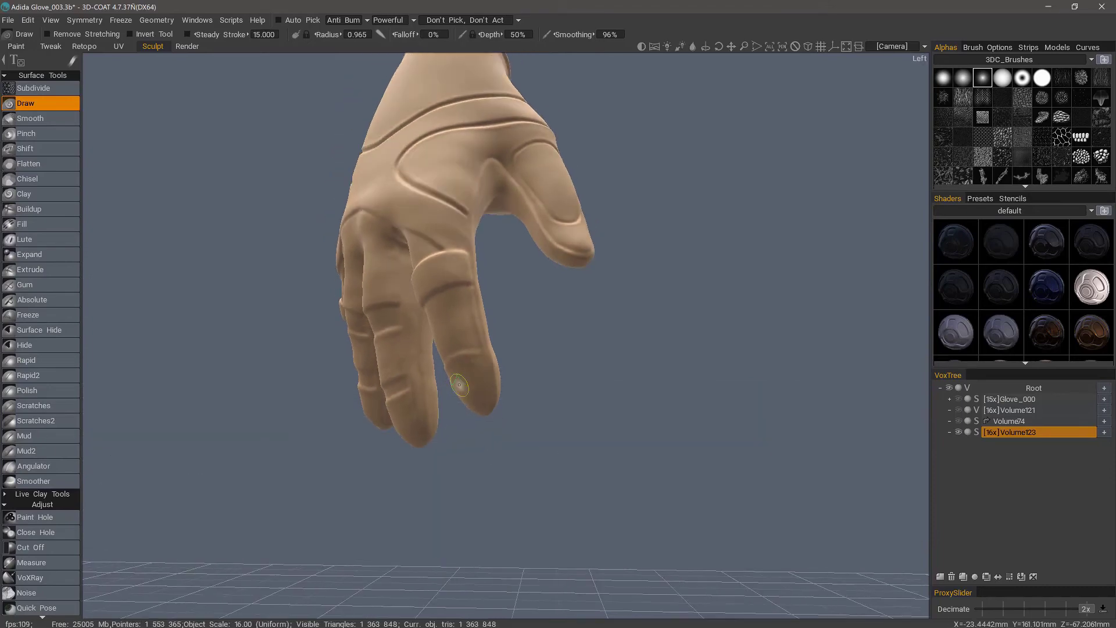
pyautogui.moveTo(385, 420); pyautogui.dragTo(354, 407, button='right')
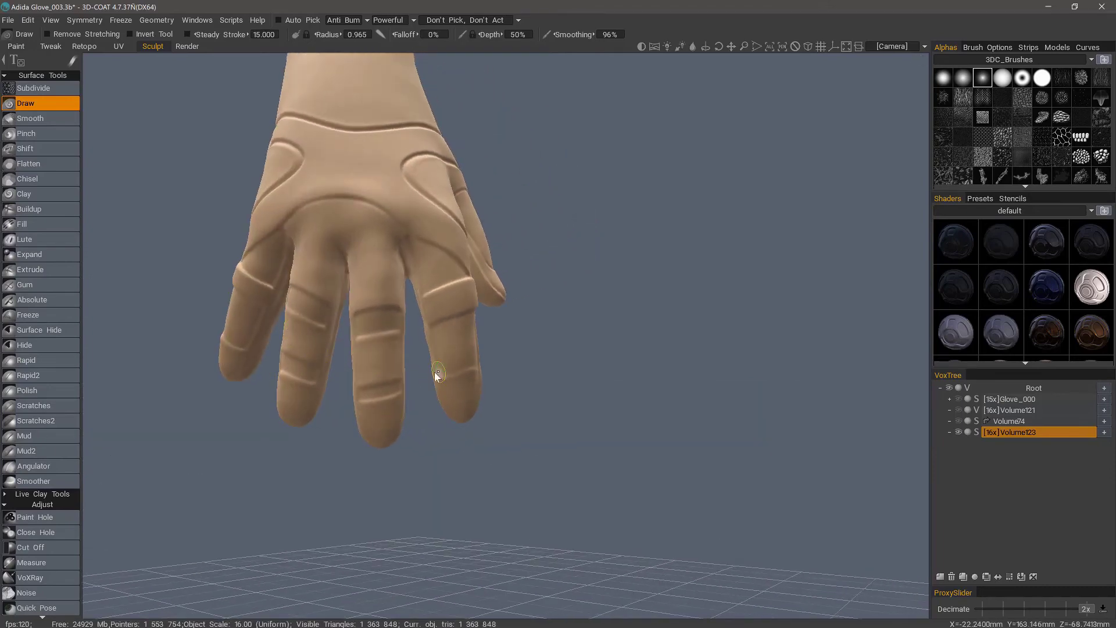
pyautogui.moveTo(426, 311); pyautogui.dragTo(461, 293, button='right')
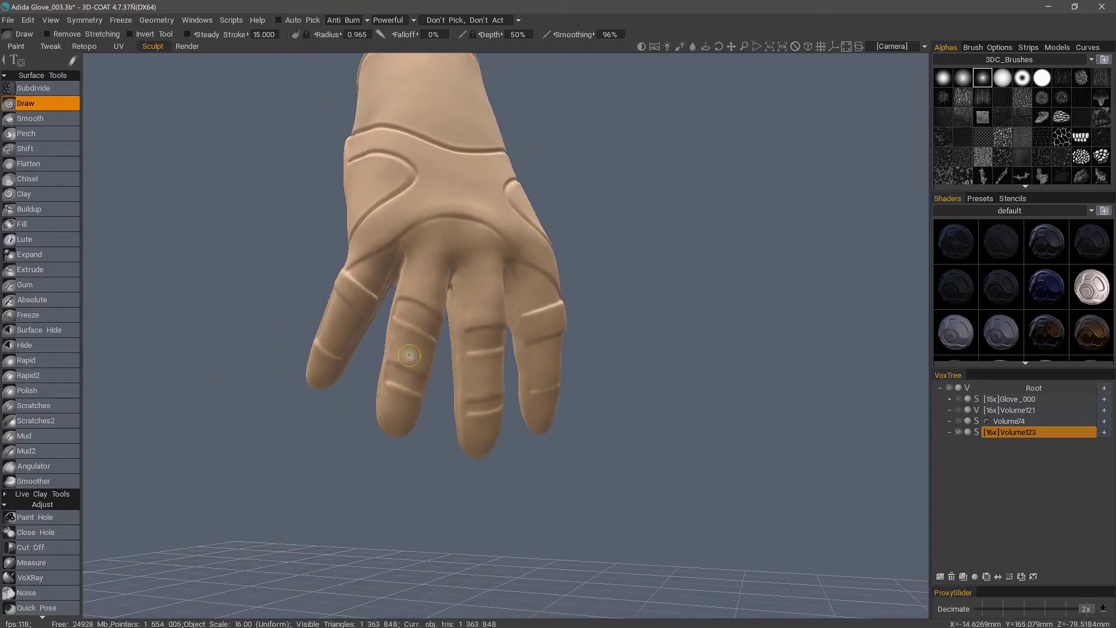
pyautogui.moveTo(390, 401)
pyautogui.mouseDown(button='right')
pyautogui.moveTo(310, 280)
pyautogui.moveTo(390, 301)
pyautogui.mouseUp(button='right')
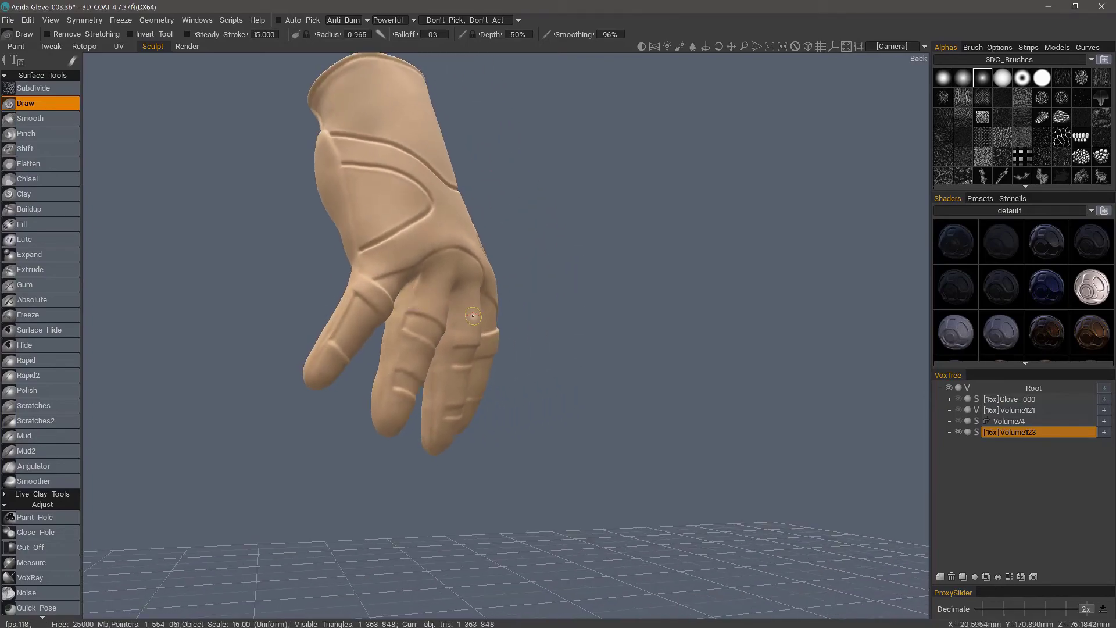
# Fill in the groove around the inner edge of the cuff cap using the Fill brush with a 0.668 radius.
pyautogui.moveTo(474, 315); pyautogui.dragTo(99, 147, button='right')
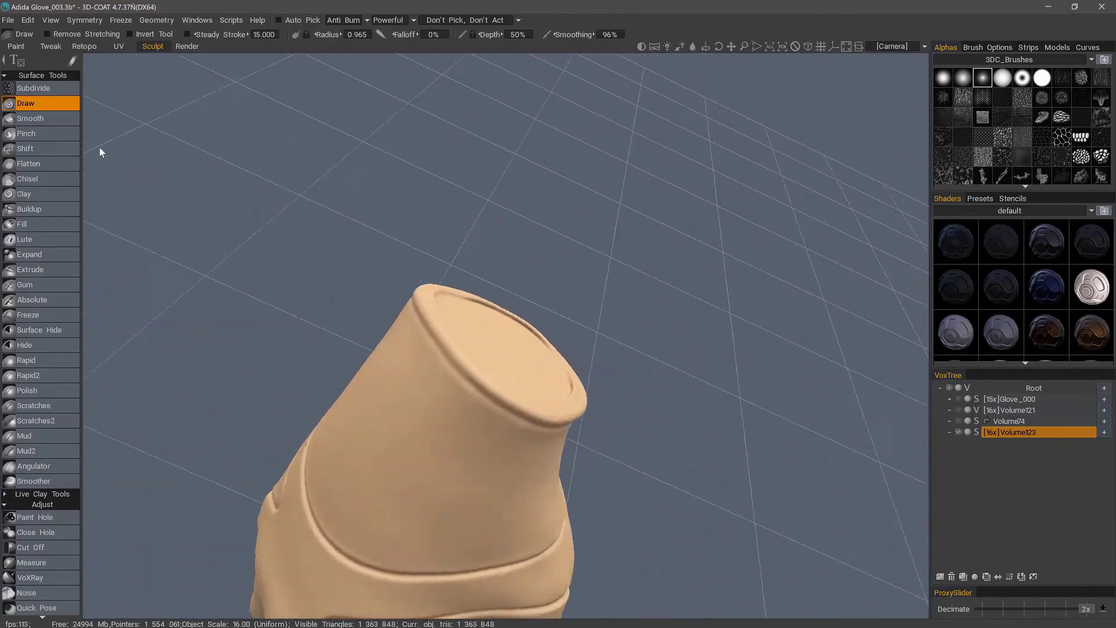
pyautogui.click(51, 224)
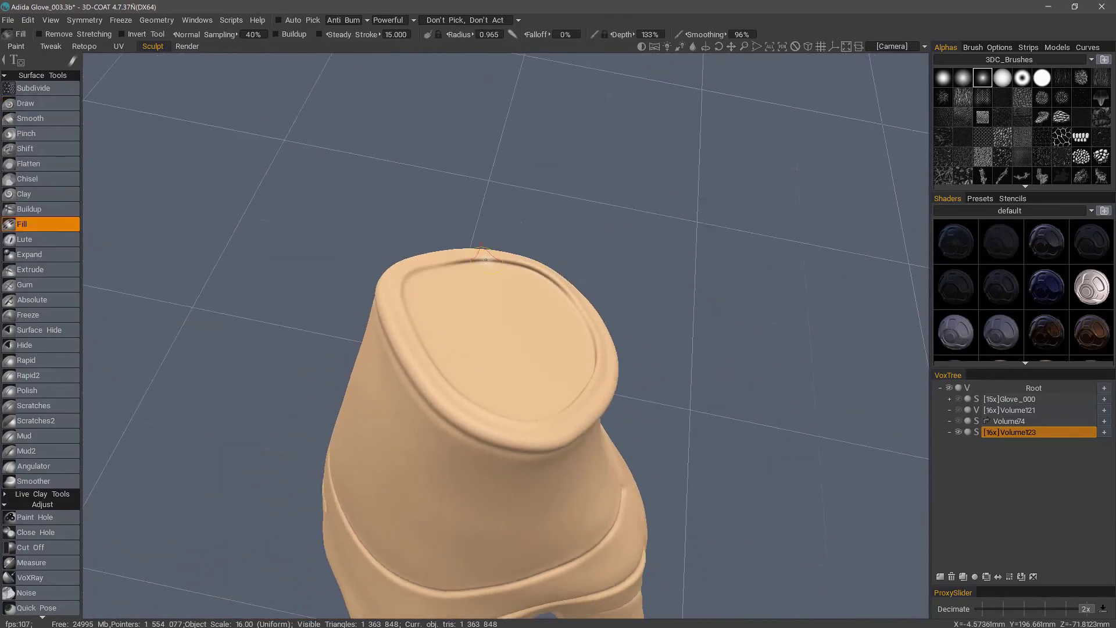
pyautogui.moveTo(486, 260); pyautogui.dragTo(522, 241, button='right')
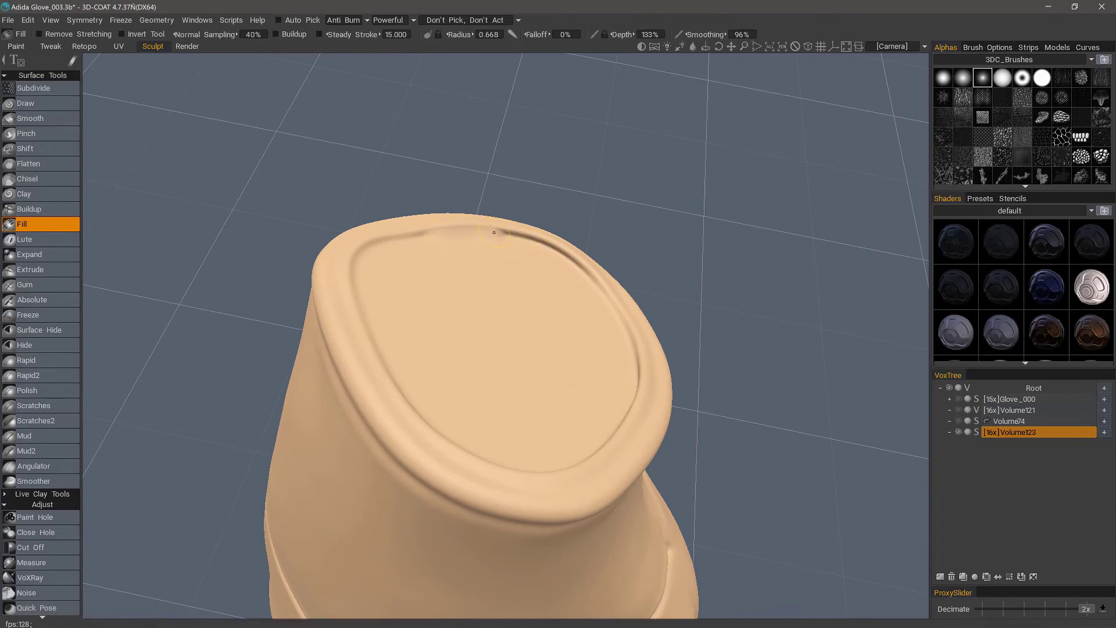
pyautogui.keyDown('alt'); pyautogui.moveTo(405, 240); pyautogui.dragTo(524, 245); pyautogui.keyUp('alt')
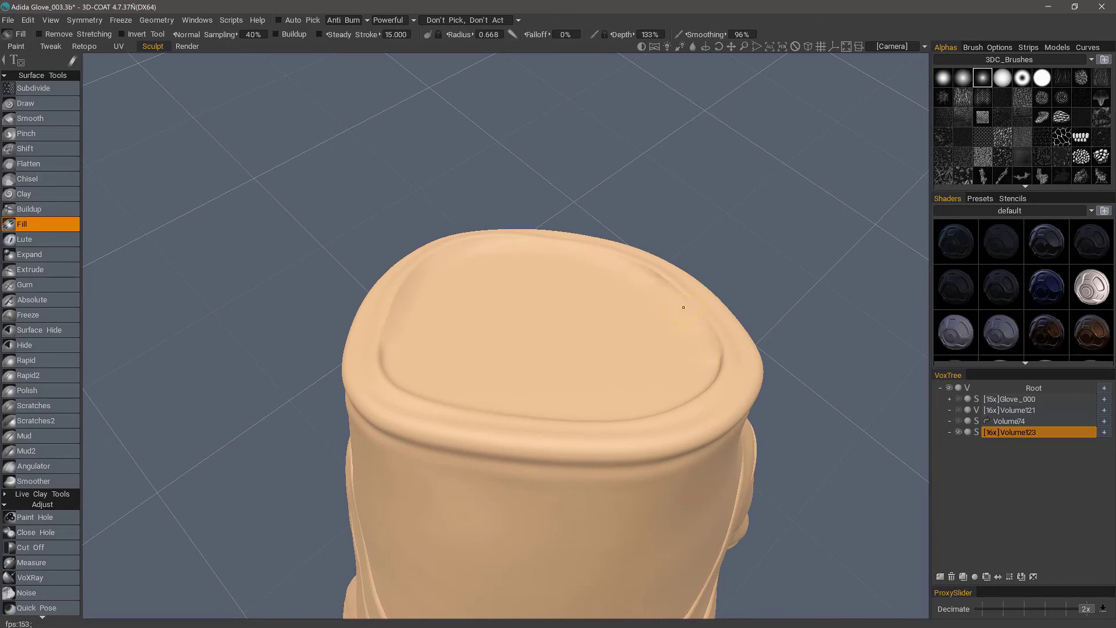
pyautogui.keyDown('alt'); pyautogui.moveTo(684, 307); pyautogui.dragTo(448, 289); pyautogui.keyUp('alt')
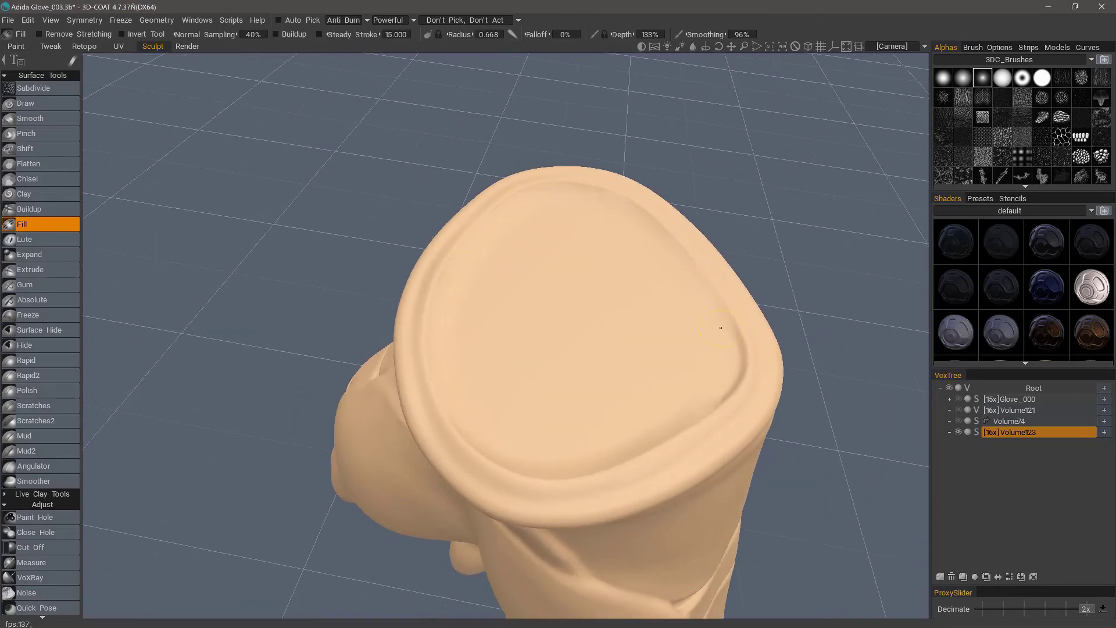
pyautogui.moveTo(721, 328); pyautogui.dragTo(726, 382)
pyautogui.moveTo(698, 372)
pyautogui.keyDown('alt'); pyautogui.mouseDown()
pyautogui.moveTo(643, 339)
pyautogui.moveTo(657, 294)
pyautogui.mouseUp(); pyautogui.keyUp('alt')
pyautogui.keyDown('alt'); pyautogui.moveTo(730, 333); pyautogui.dragTo(562, 366, button='right'); pyautogui.keyUp('alt')
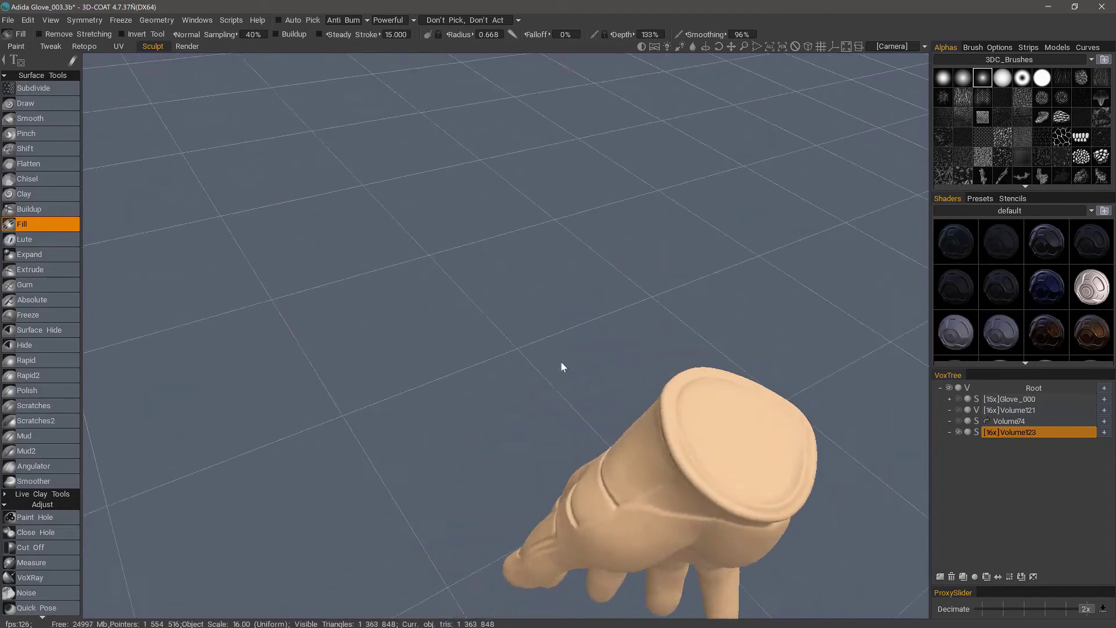
# Convert the Volume123 layer from surface to voxel mode with a required poly count of 2000000.
pyautogui.keyDown('alt'); pyautogui.moveTo(561, 366); pyautogui.dragTo(548, 255); pyautogui.keyUp('alt')
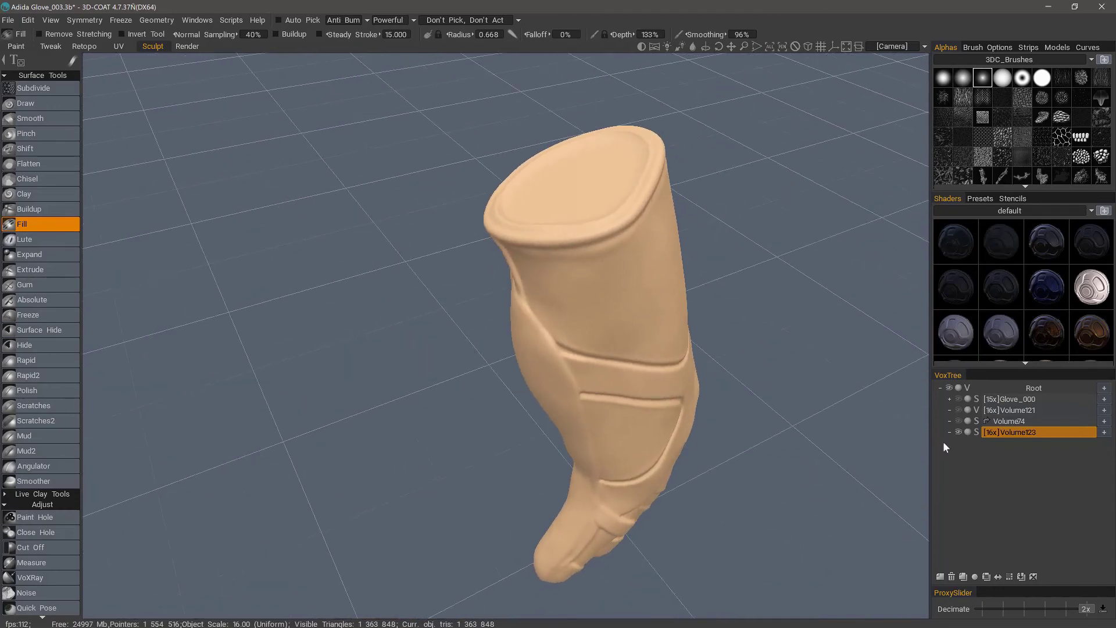
pyautogui.click(977, 434)
pyautogui.click(600, 330)
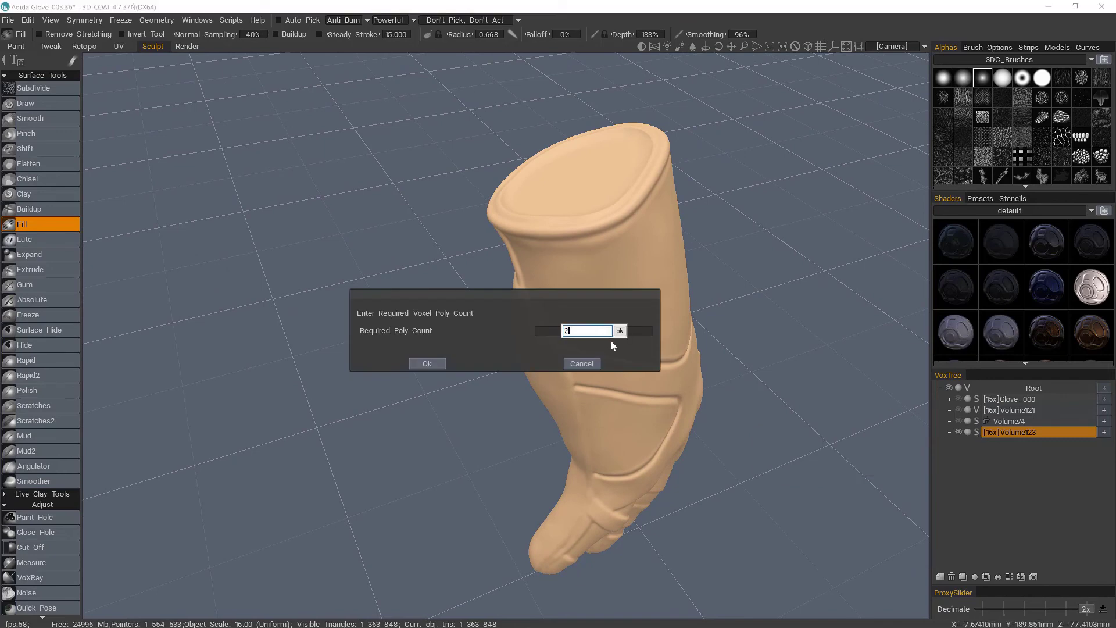
pyautogui.write('2000000')
pyautogui.click(619, 333)
pyautogui.click(430, 363)
pyautogui.keyDown('alt'); pyautogui.moveTo(509, 349); pyautogui.dragTo(124, 551); pyautogui.keyUp('alt')
pyautogui.scroll(-10, 64, 440)
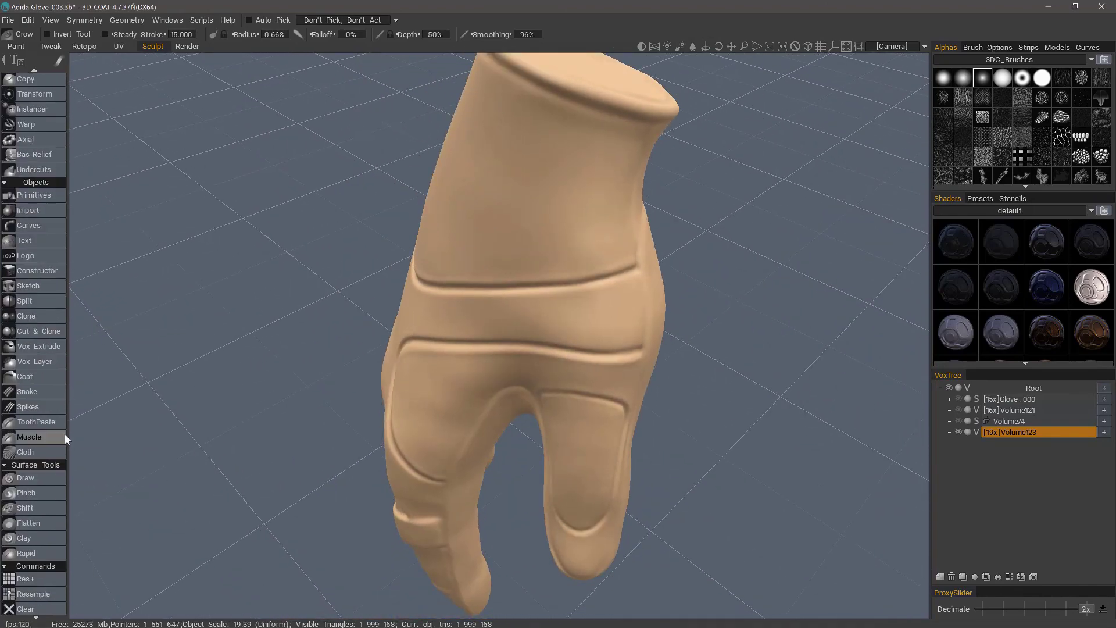
# Show the original Glove_000 group in place of Volume123, expand it to examine the glove's separate parts, and hide and collapse it again.
pyautogui.keyDown('alt'); pyautogui.moveTo(295, 405); pyautogui.dragTo(326, 349); pyautogui.keyUp('alt')
pyautogui.scroll(-4, 295, 296)
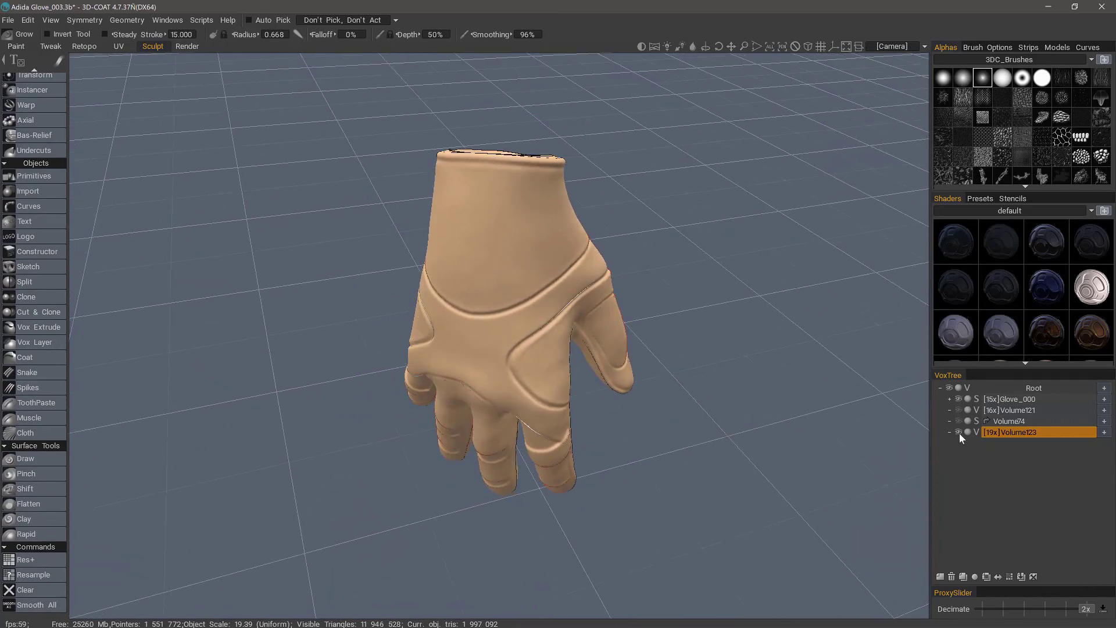
pyautogui.click(958, 432)
pyautogui.click(950, 400)
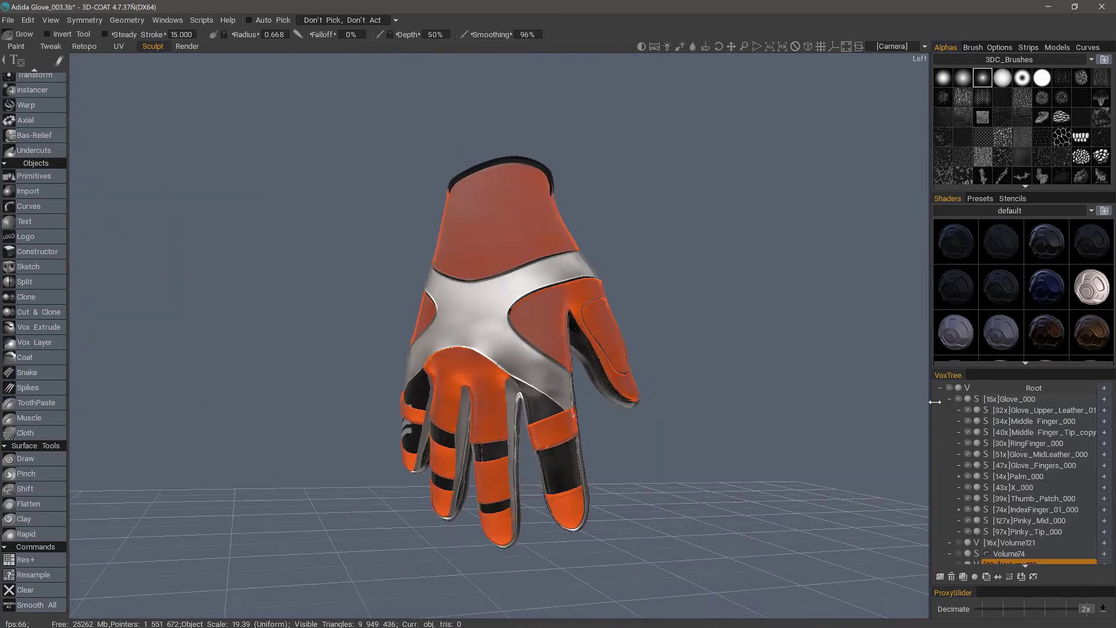
pyautogui.keyDown('alt'); pyautogui.moveTo(349, 290); pyautogui.dragTo(331, 317); pyautogui.keyUp('alt')
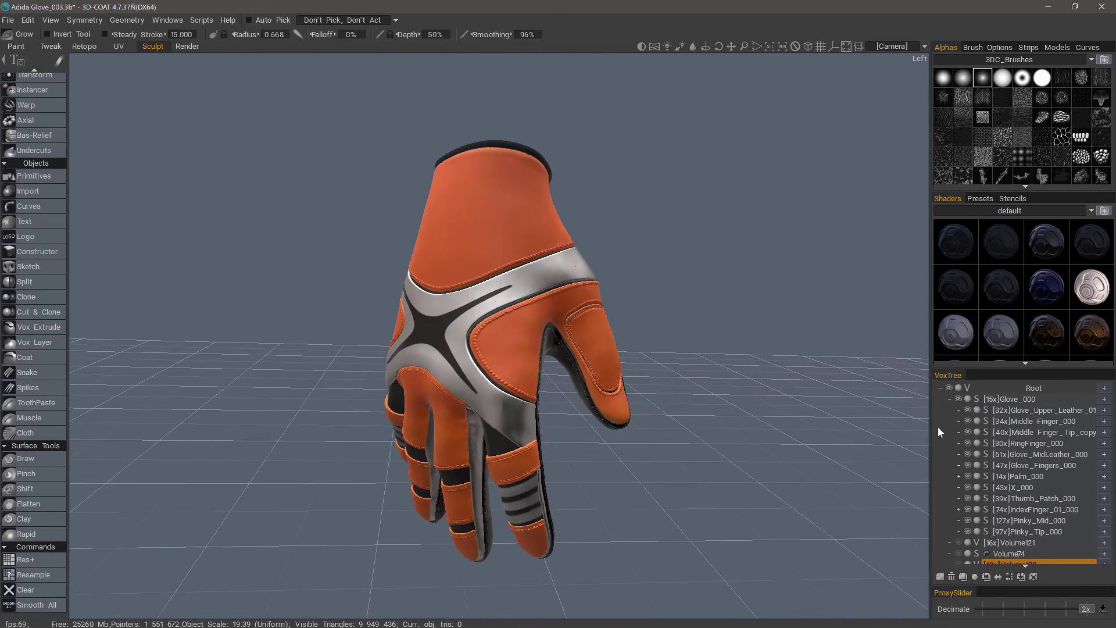
pyautogui.click(958, 399)
pyautogui.click(950, 400)
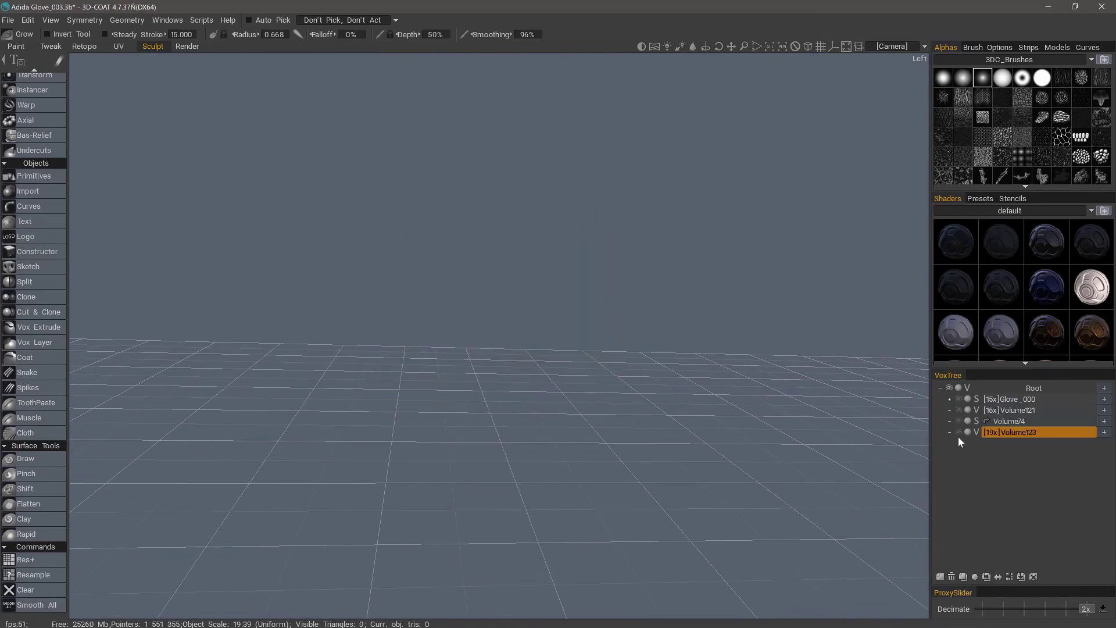